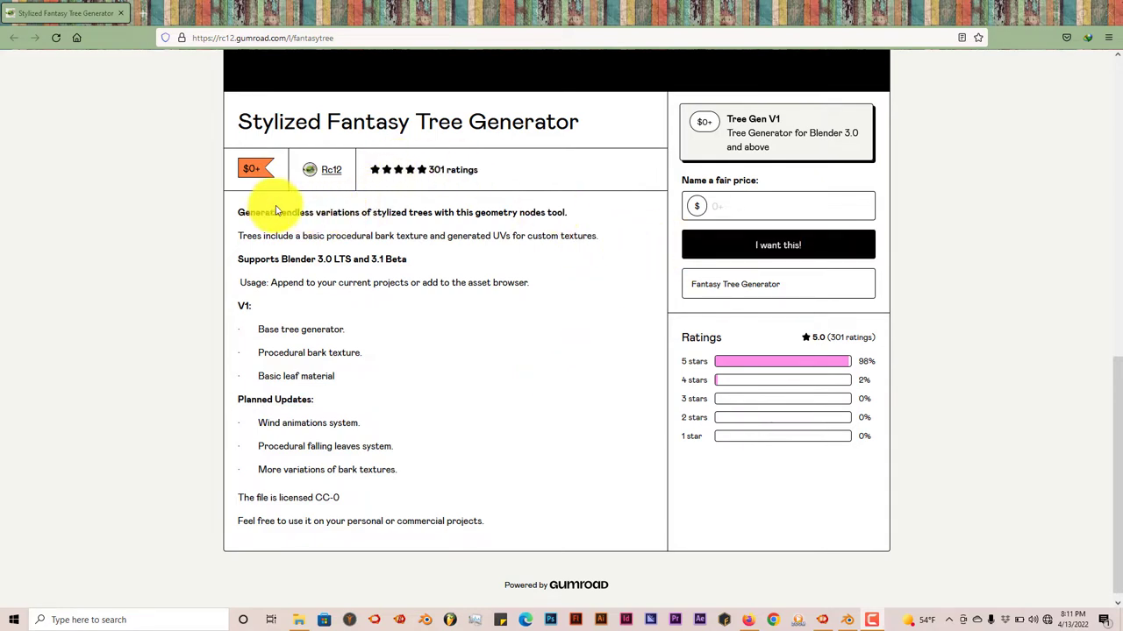
- Leave the Gumroad Stylized Fantasy Tree Generator page and switch to Blender 3.1.2
left_click(724, 205)
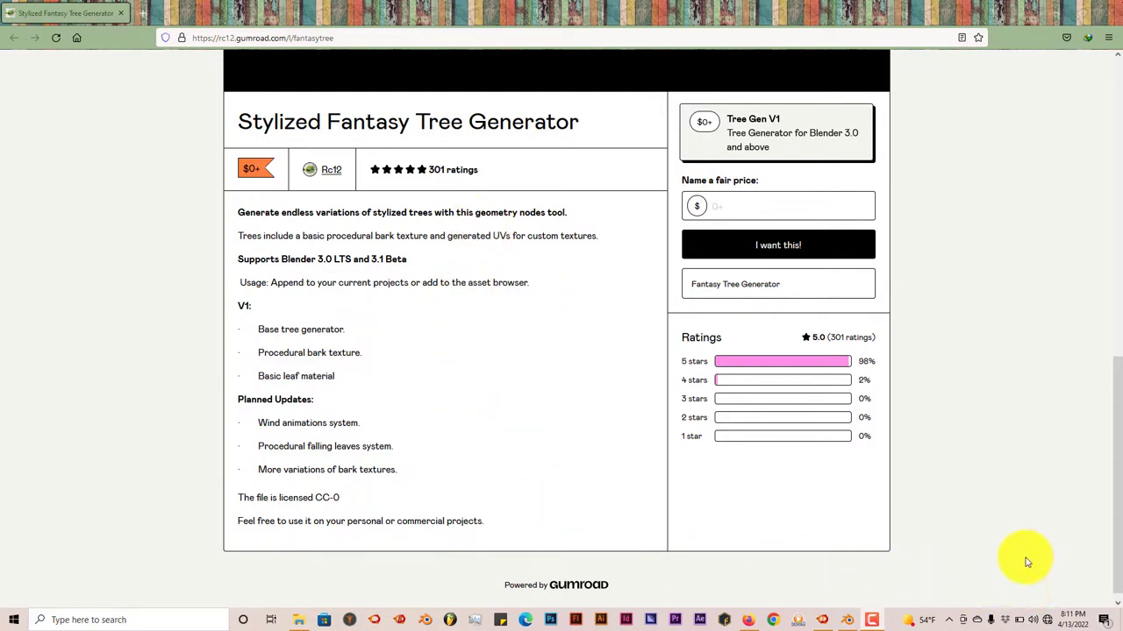
left_click(847, 621)
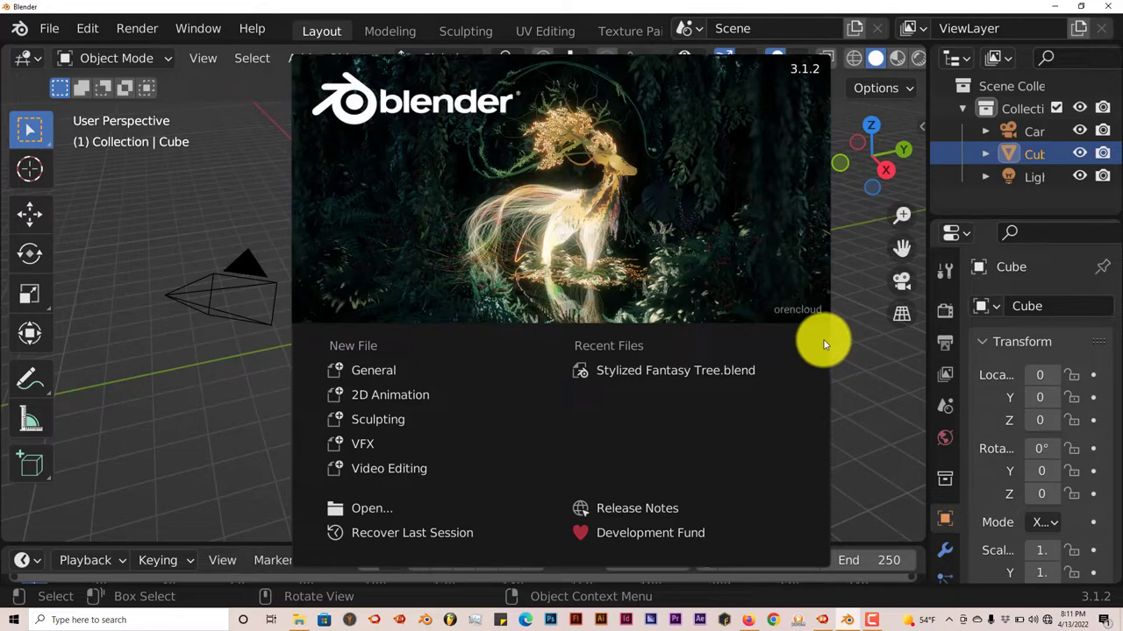
- Load 'Stylized Fantasy Tree.blend' from Recent Files and orbit around the tree
left_click(691, 376)
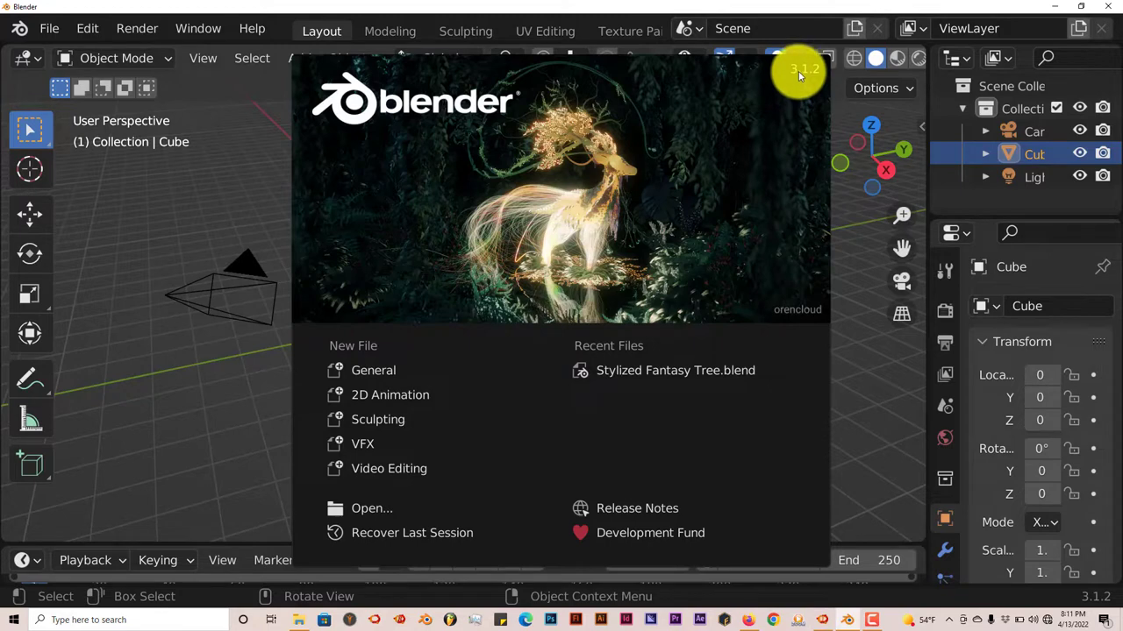
left_click(703, 372)
middle_click_drag(483, 368, 499, 420)
middle_click_drag(399, 373, 388, 411)
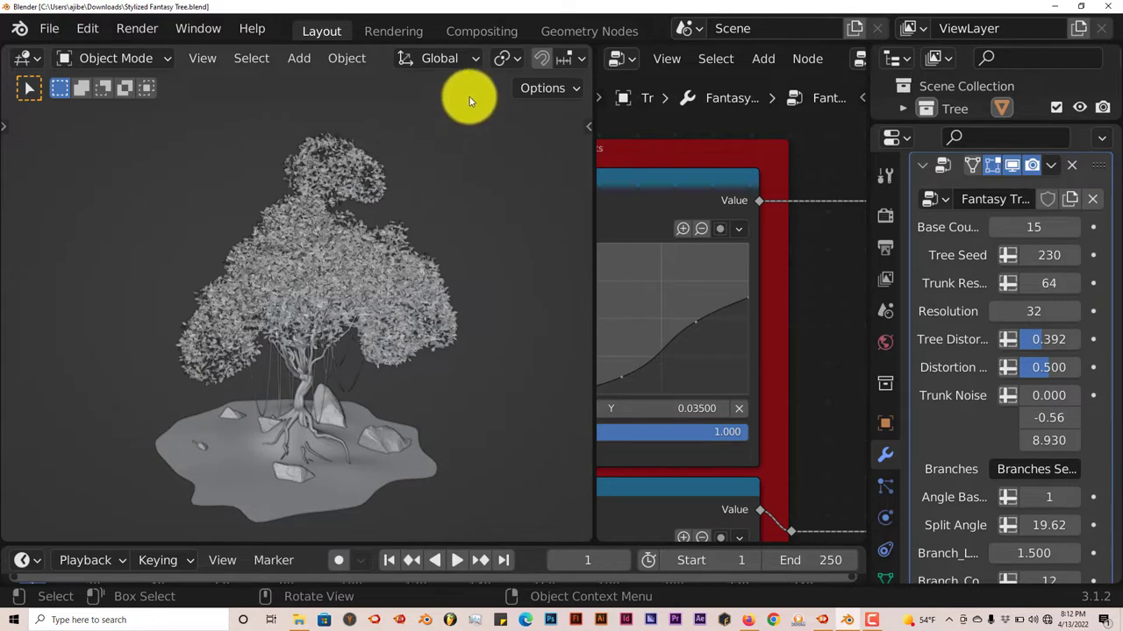
- Switch the viewport to Material Preview shading
scroll(523, 62, "down", 10)
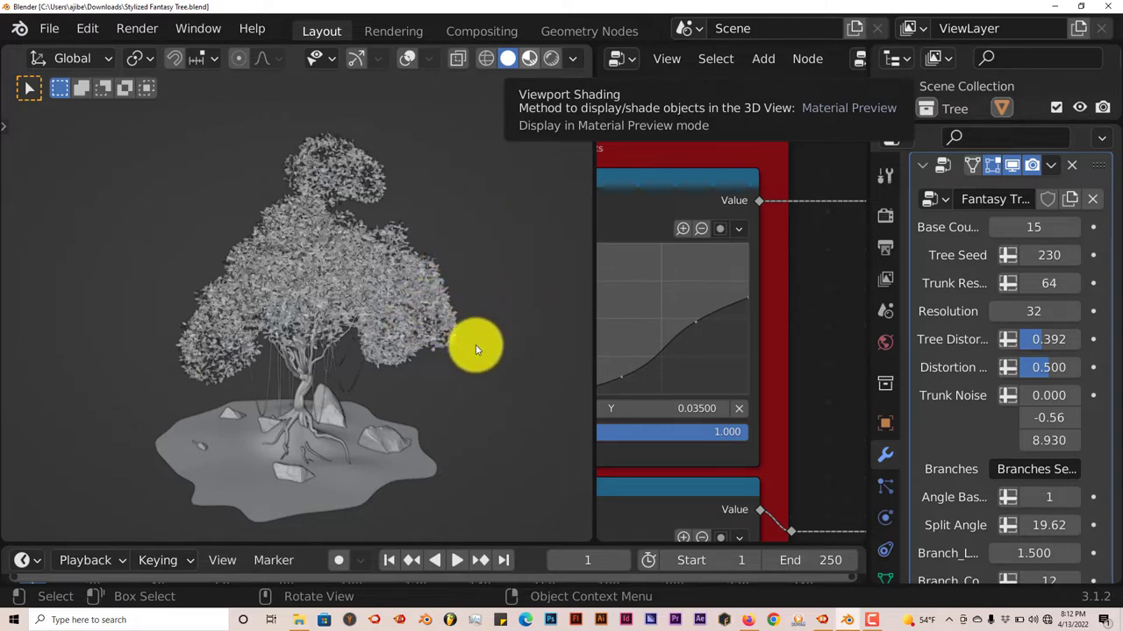
key("z")
key("2")
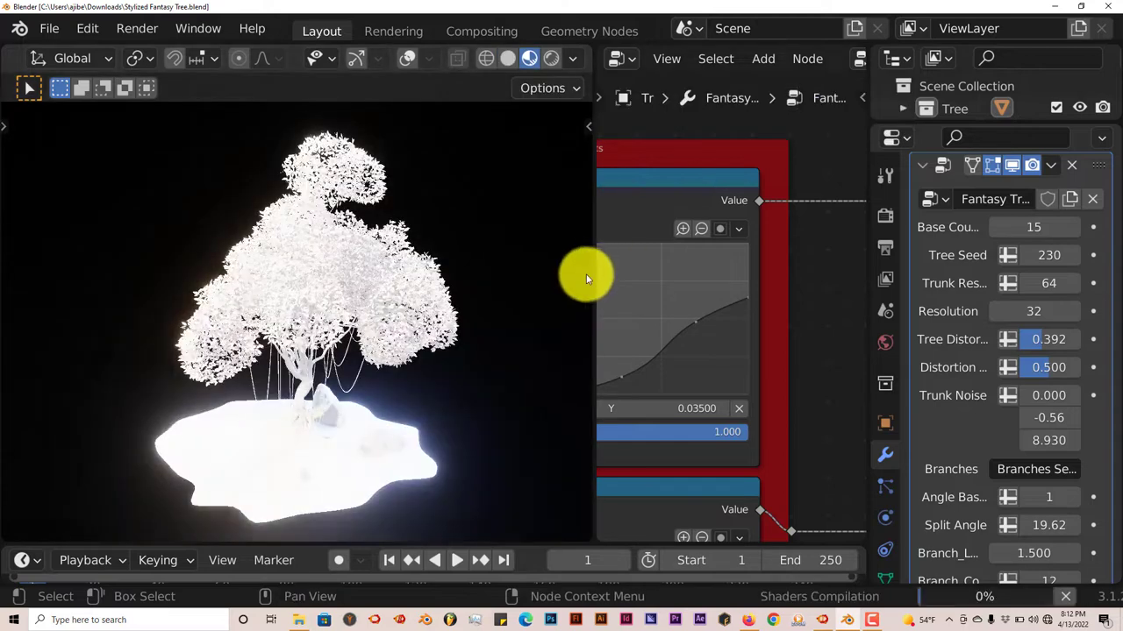
mouse_move(458, 371)
middle_mouse_down()
mouse_move(438, 381)
mouse_move(413, 353)
mouse_move(400, 376)
middle_mouse_up()
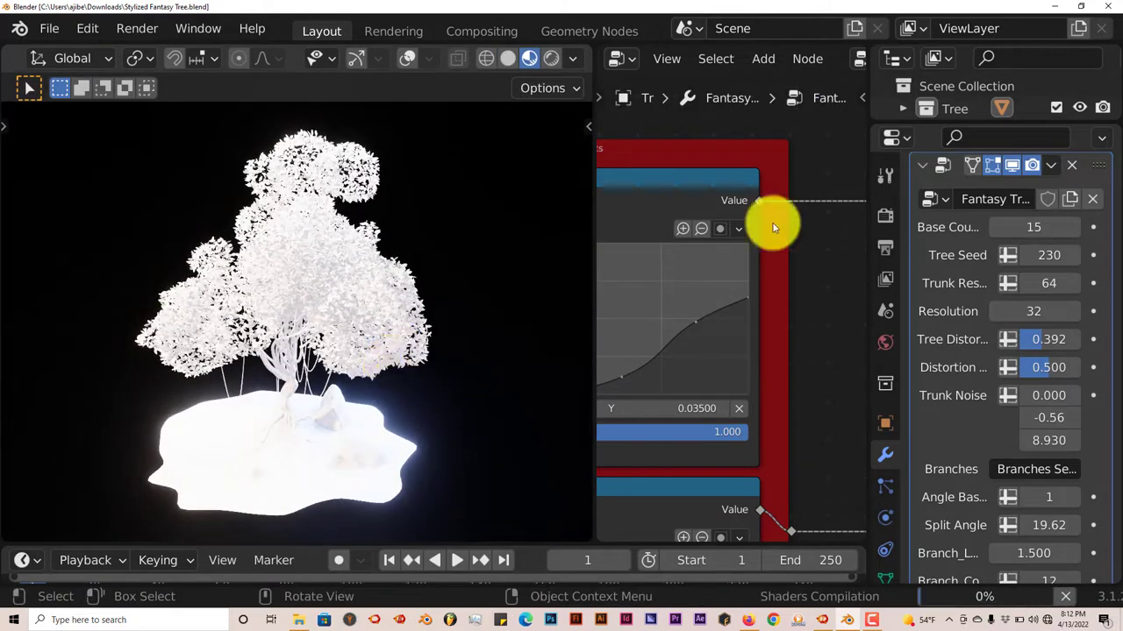
- Set the render engine to Eevee and switch the viewport to Rendered shading
left_click(884, 213)
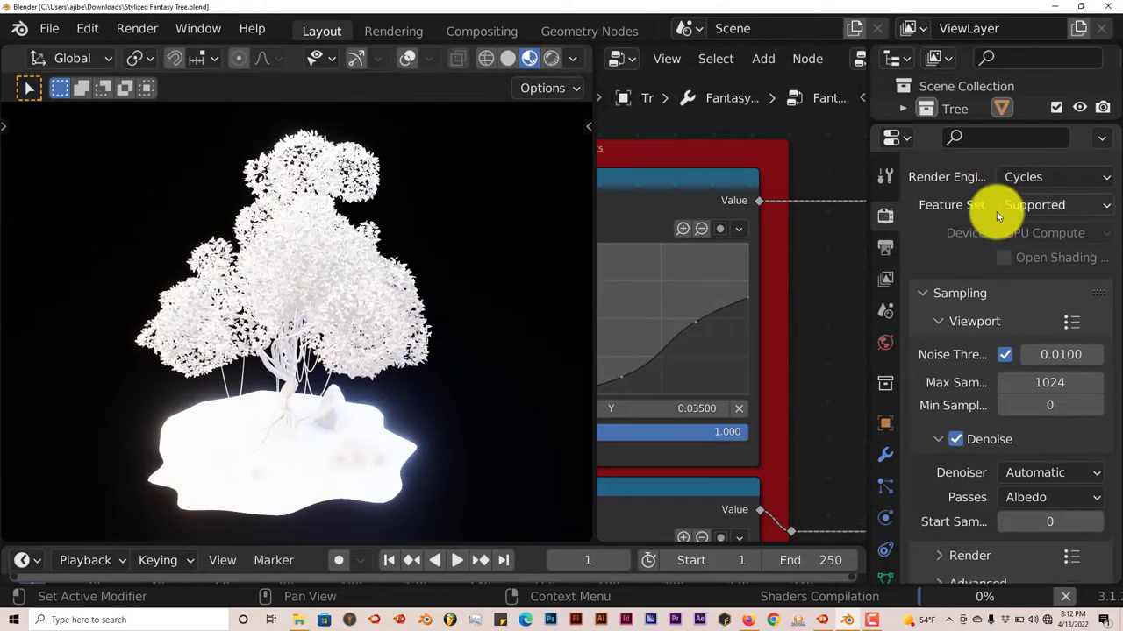
left_click(1019, 202)
left_click(1017, 223)
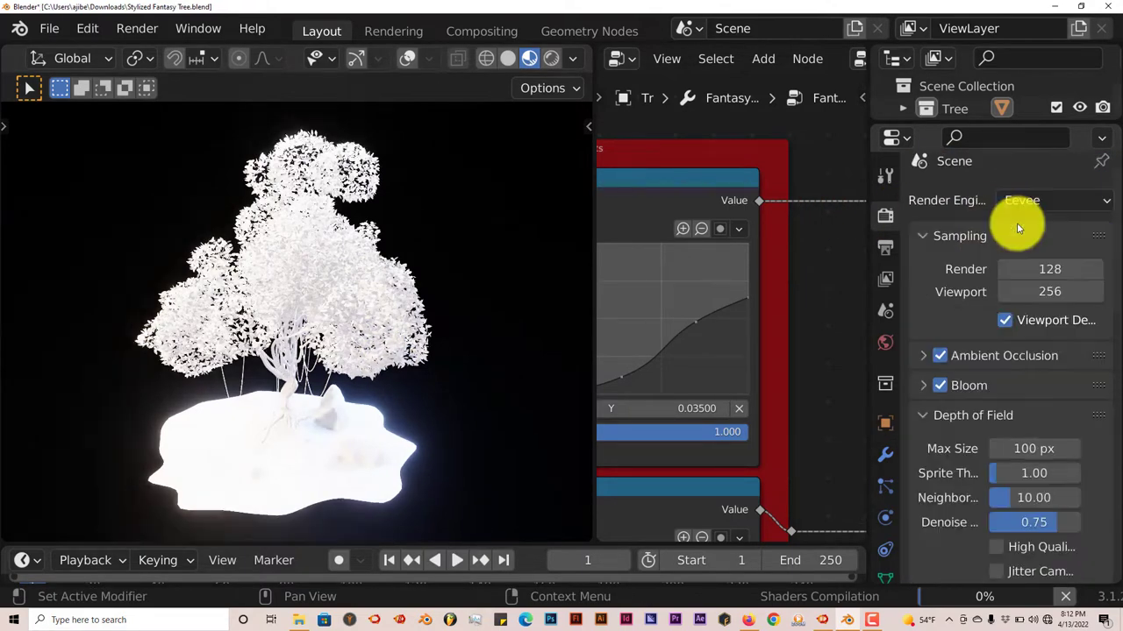
left_click(552, 59)
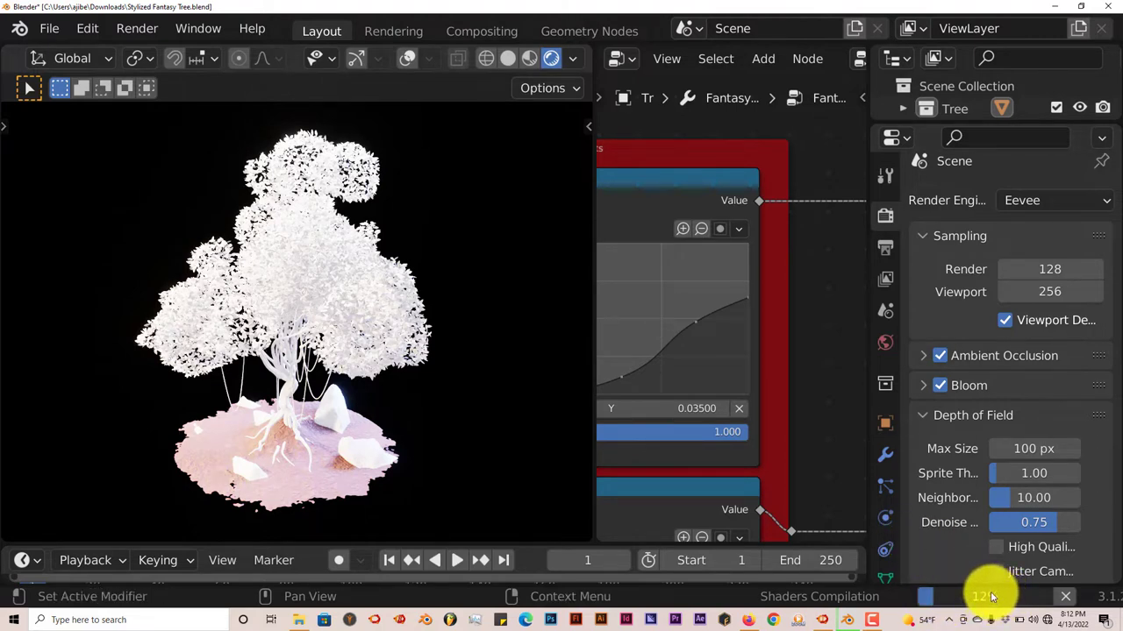
- Wait for Eevee shader compilation to finish so the pink foliage renders
mouse_move(992, 598)
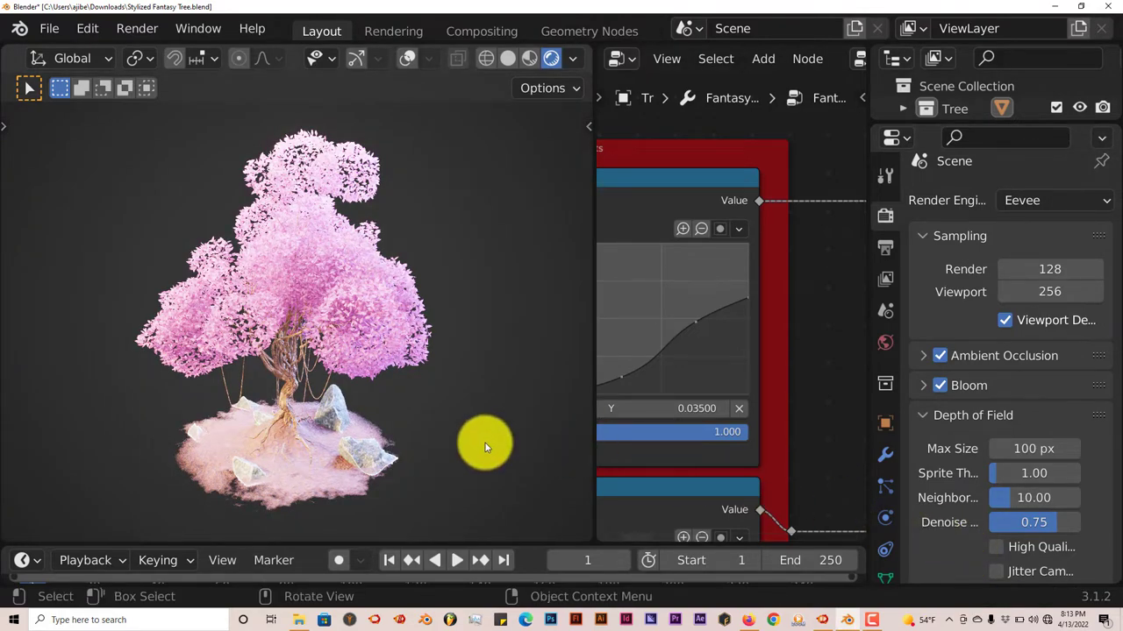
- Orbit and zoom the viewport to inspect the pink canopy and twisted brown trunk
middle_click_drag(485, 442, 429, 453)
scroll(477, 447, "up", 5)
scroll(477, 446, "down", 3)
scroll(320, 257, "down", 2)
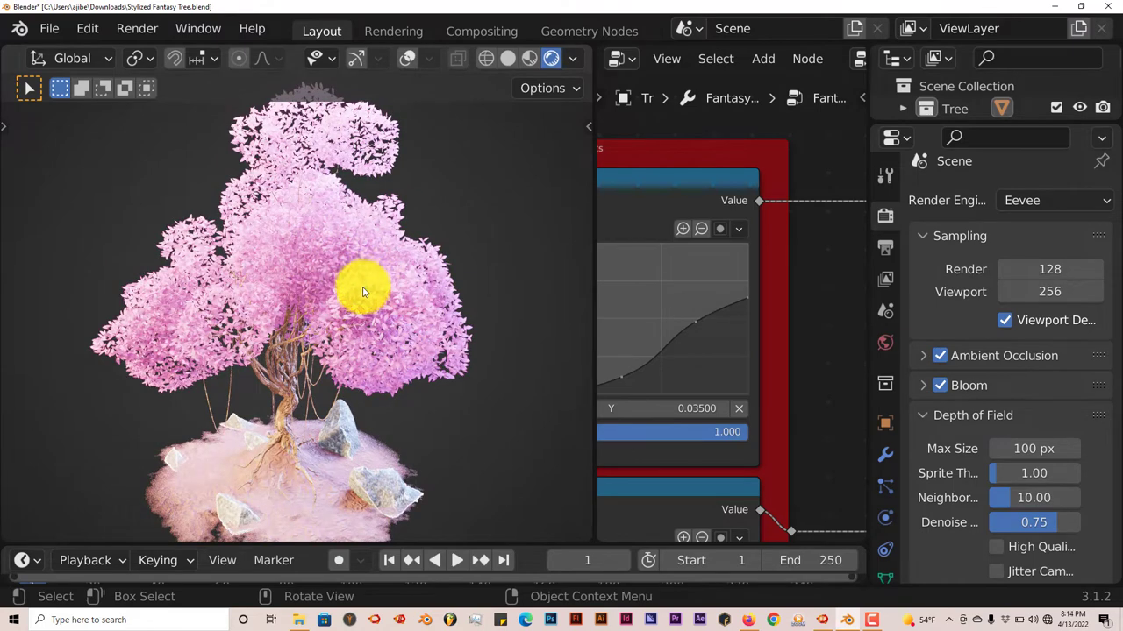
middle_click_drag(306, 290, 298, 369)
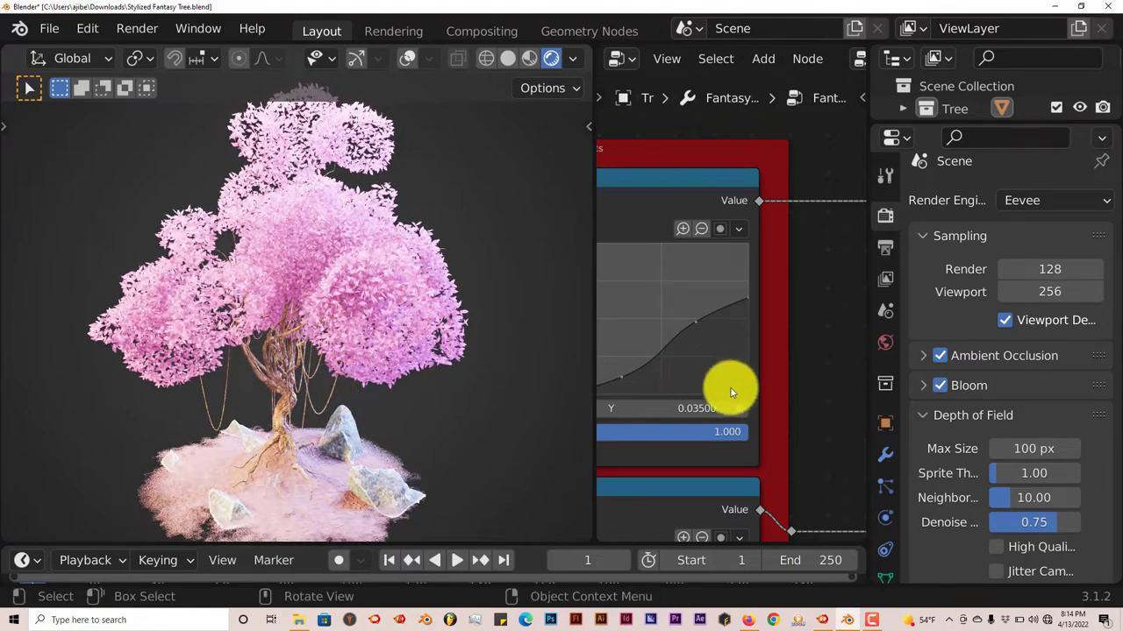
- Show the Fantasy Tree modifier settings and pan over the Trunk Profile and Radius curves
left_click(884, 456)
scroll(963, 386, "down", 3)
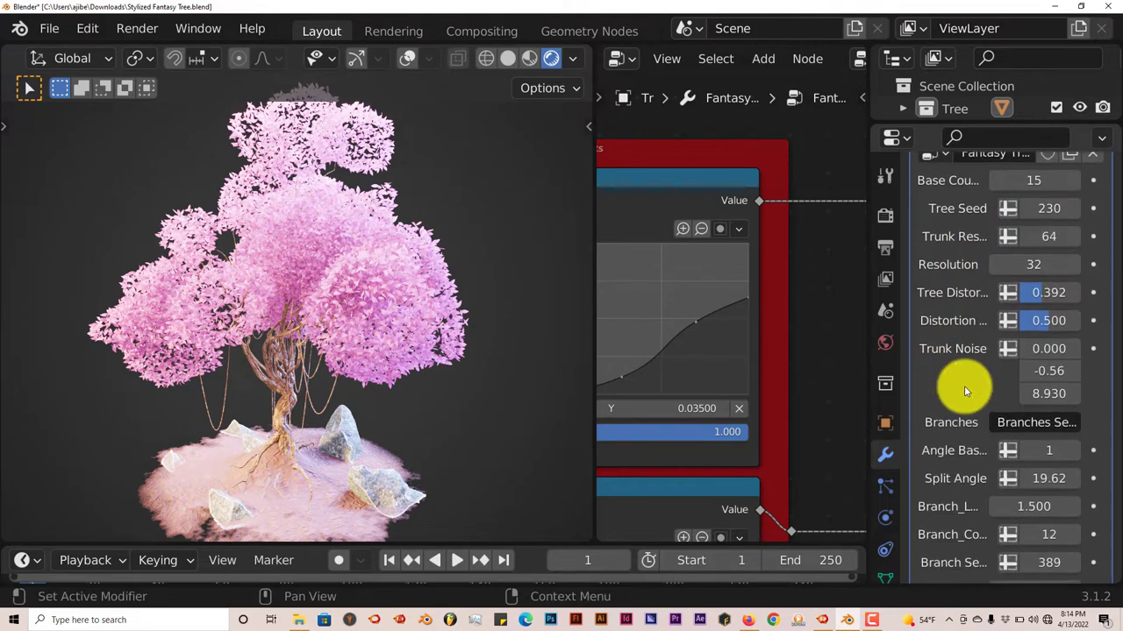
scroll(964, 386, "up", 3)
scroll(964, 389, "down", 1)
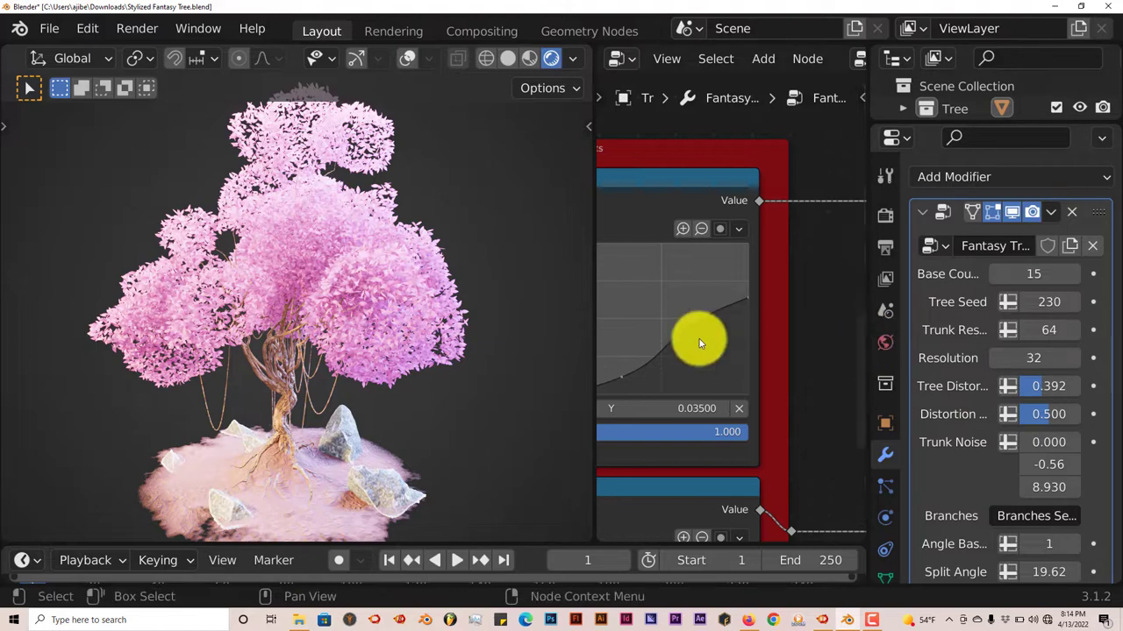
scroll(747, 343, "down", 4)
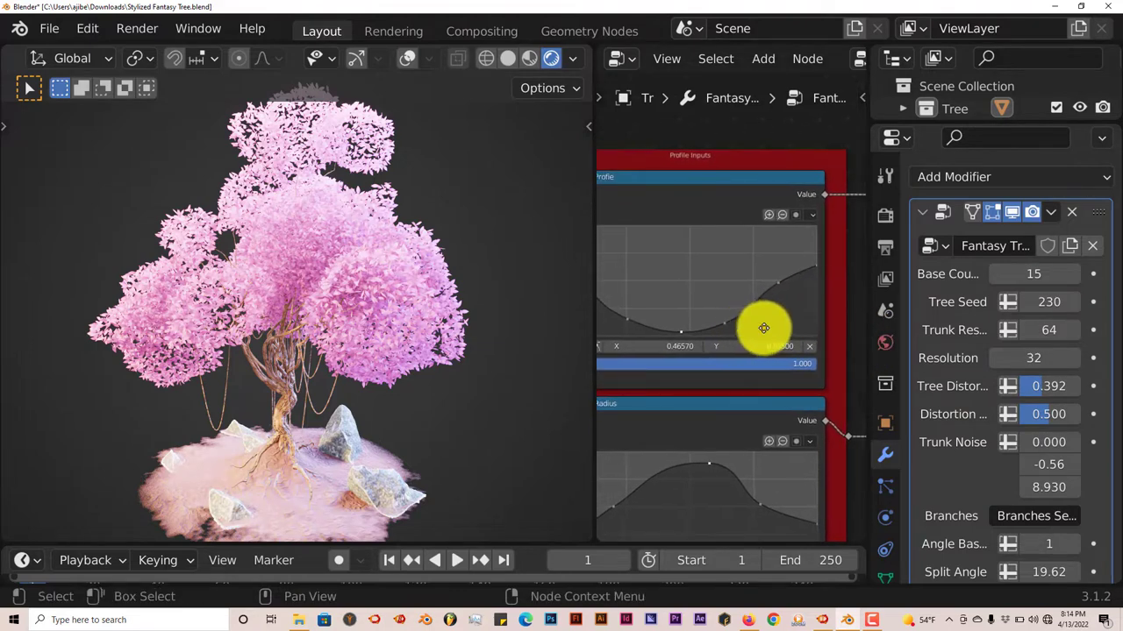
scroll(811, 313, "down", 3)
scroll(812, 313, "left", 3)
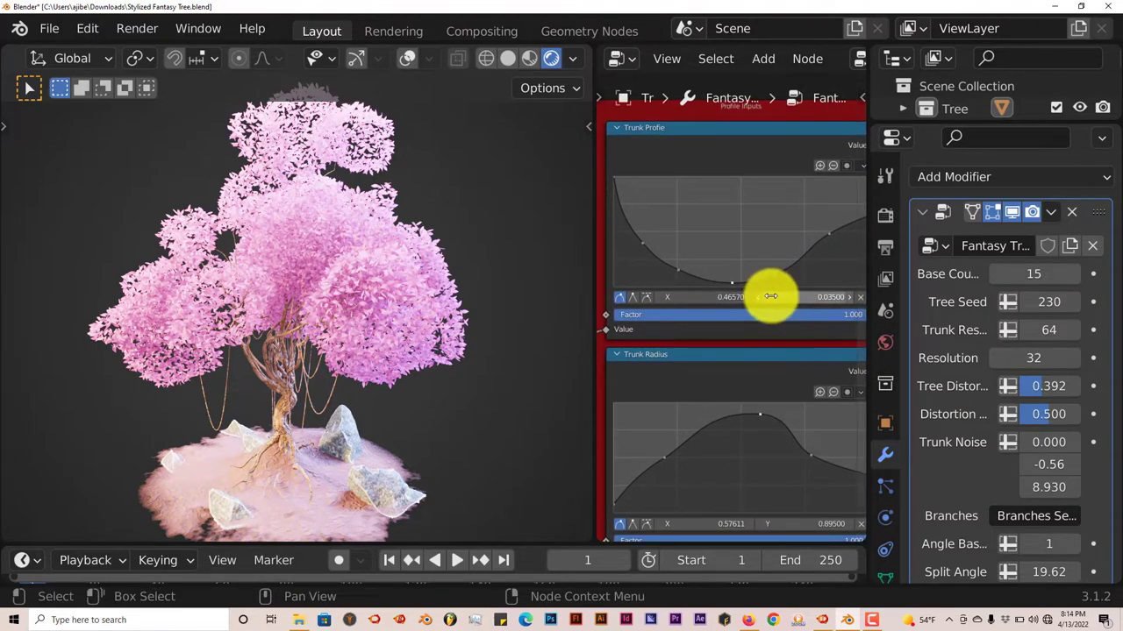
middle_click_drag(770, 296, 767, 312)
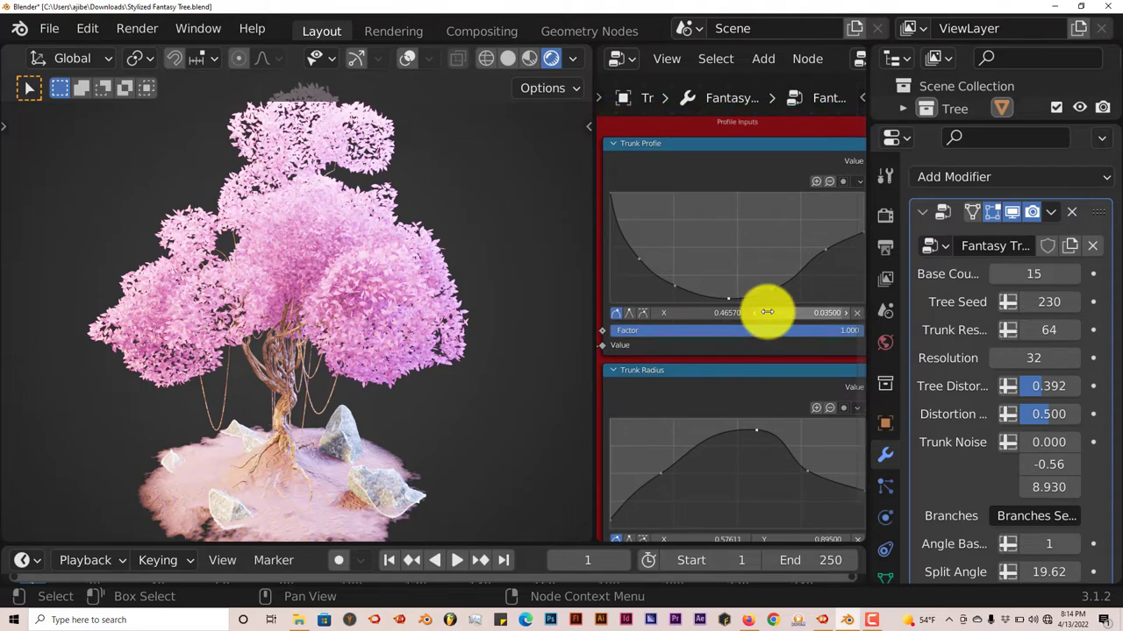
scroll(760, 310, "up", 1, "shift")
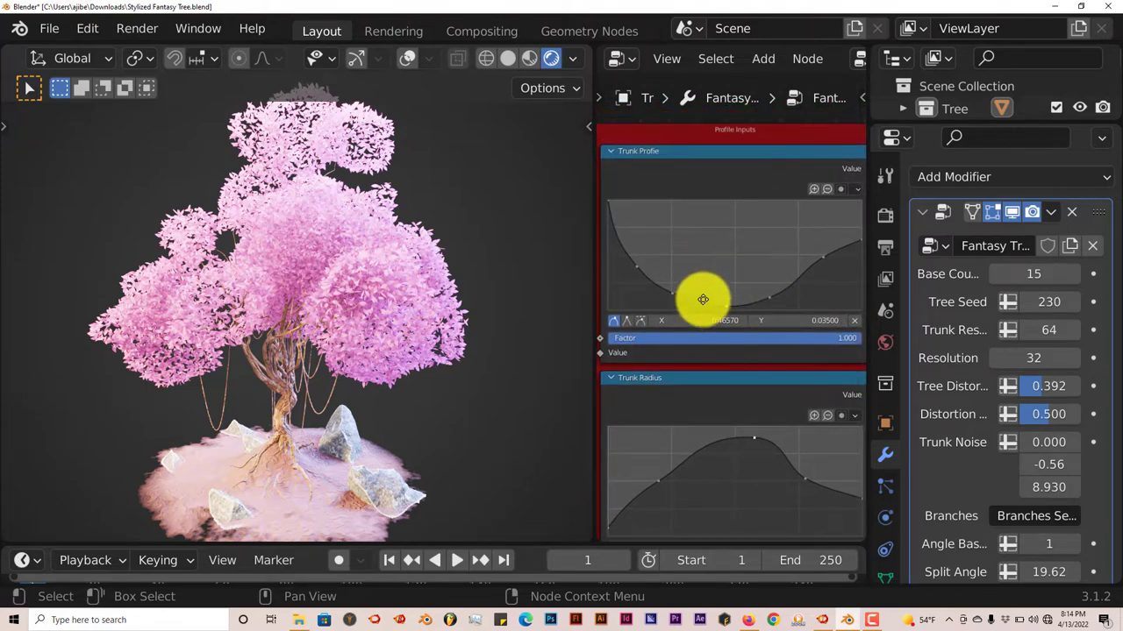
scroll(701, 272, "down", 4, "shift")
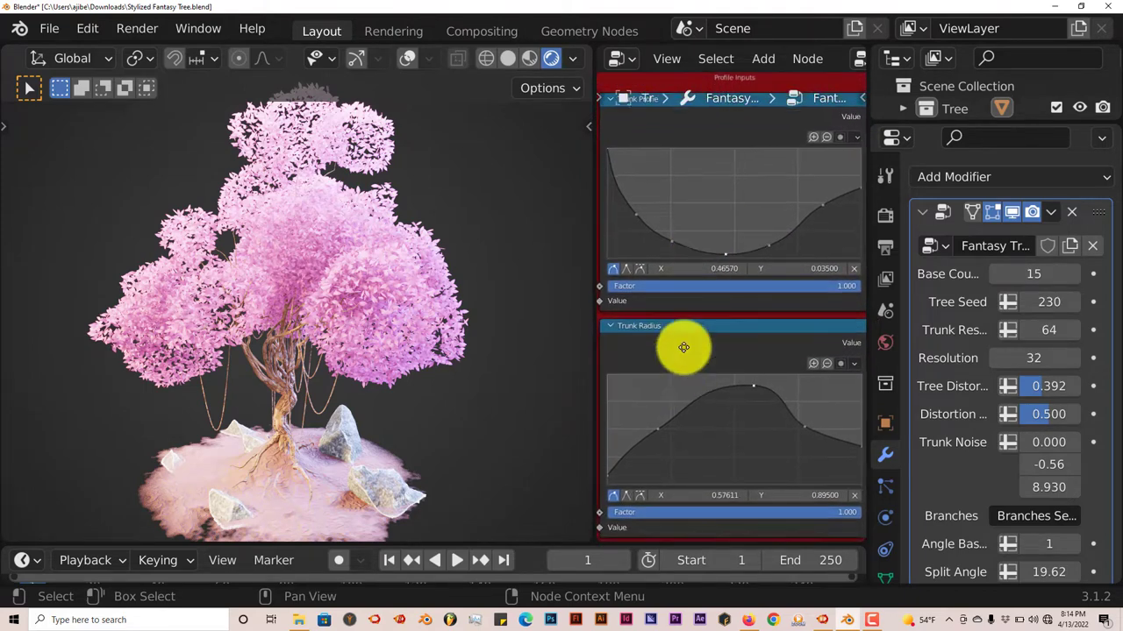
middle_click_drag(684, 340, 622, 334)
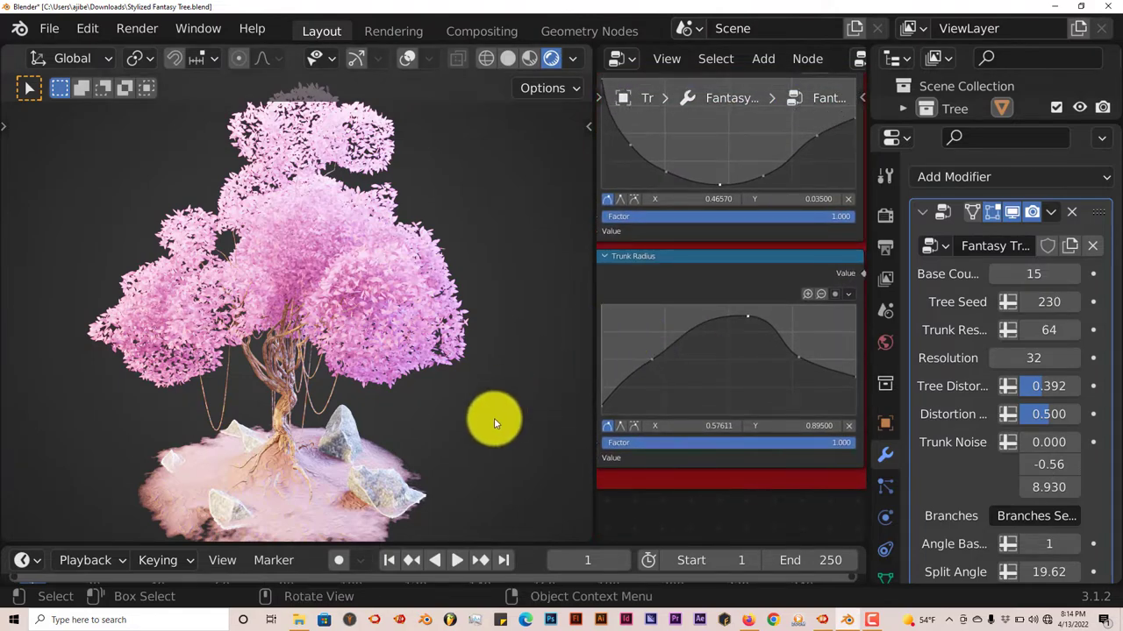
scroll(378, 421, "up", 3)
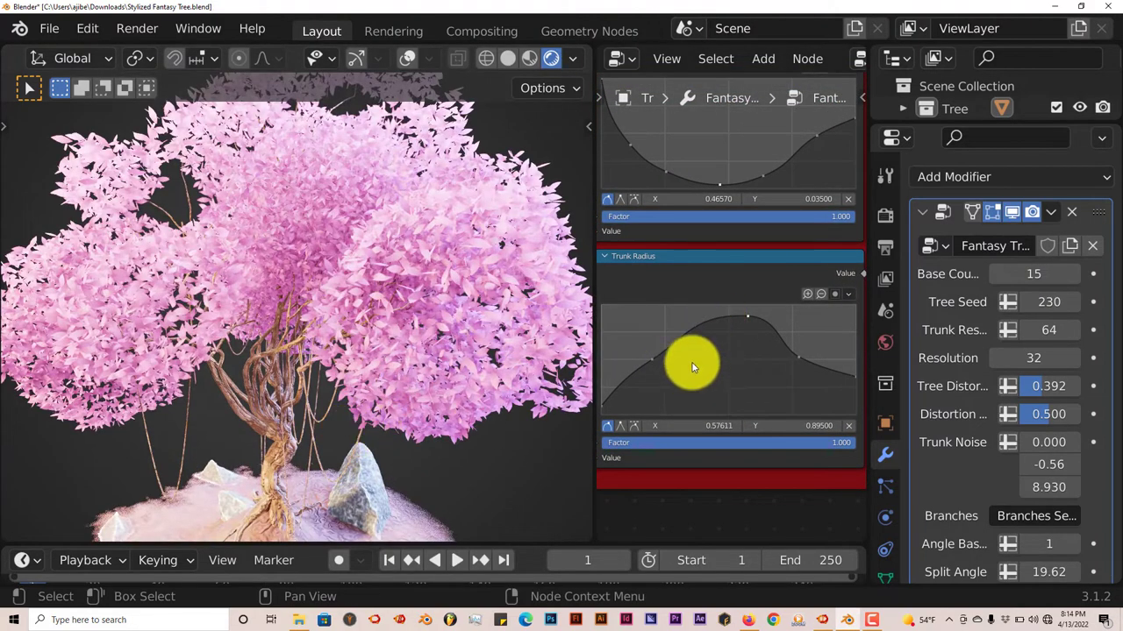
middle_click_drag(725, 363, 745, 406)
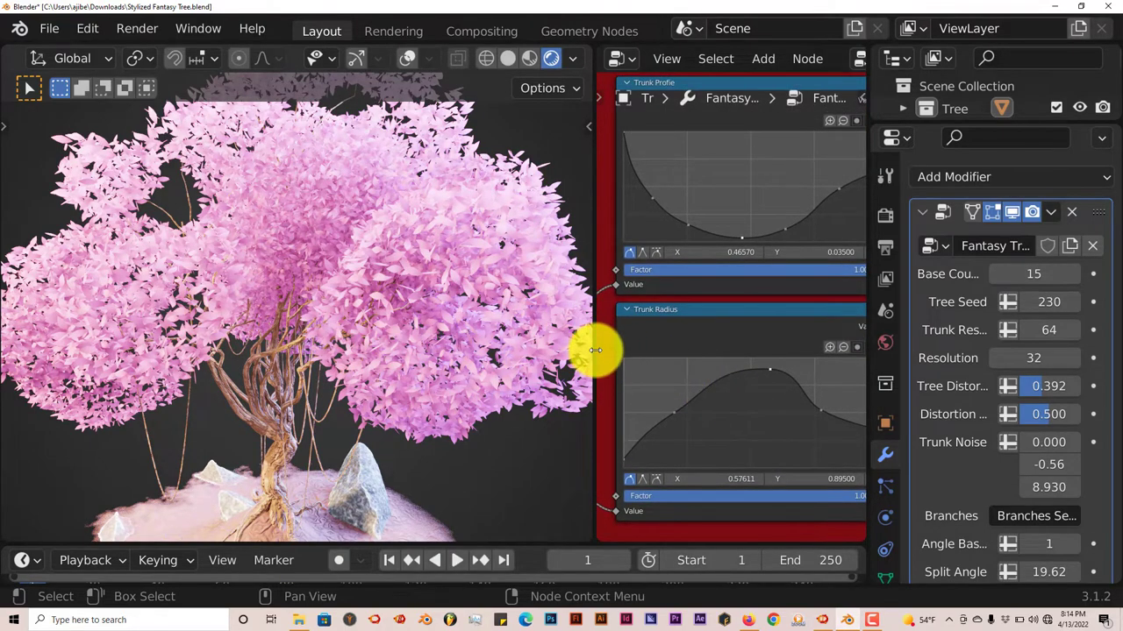
- Widen the 3D viewport and the modifier settings panel
left_click_drag(595, 350, 750, 351)
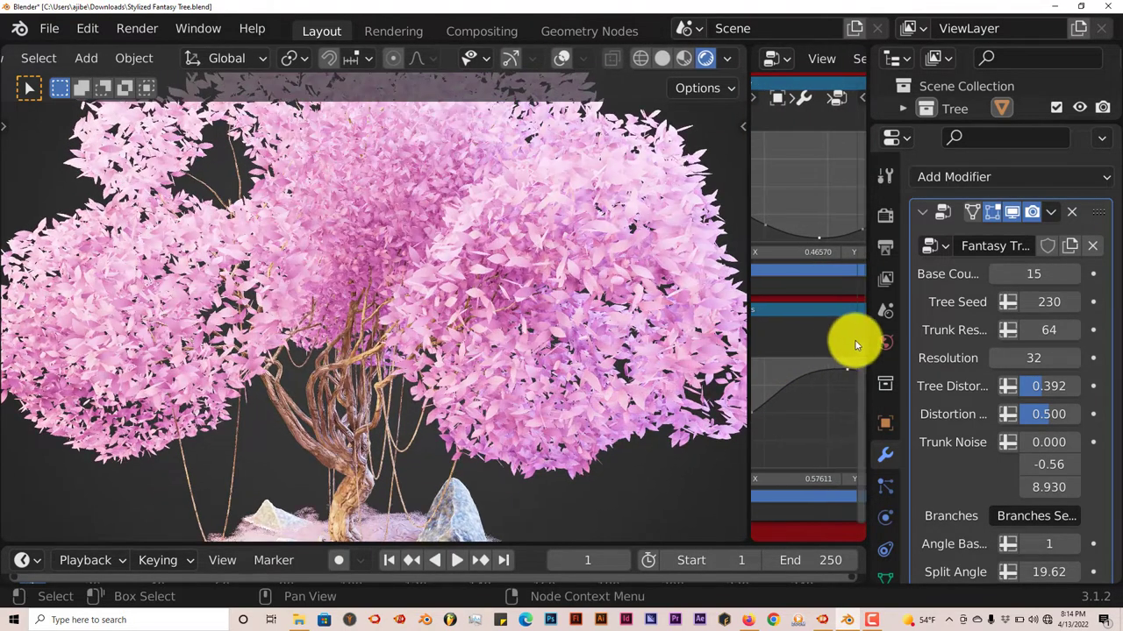
scroll(974, 377, "down", 3)
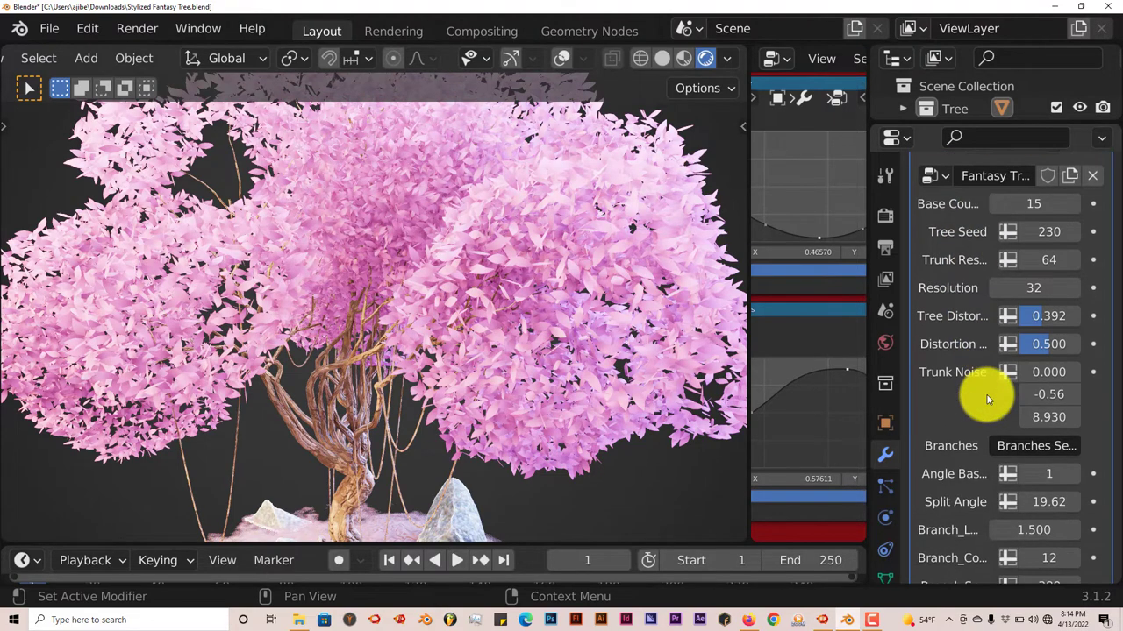
scroll(985, 386, "up", 2)
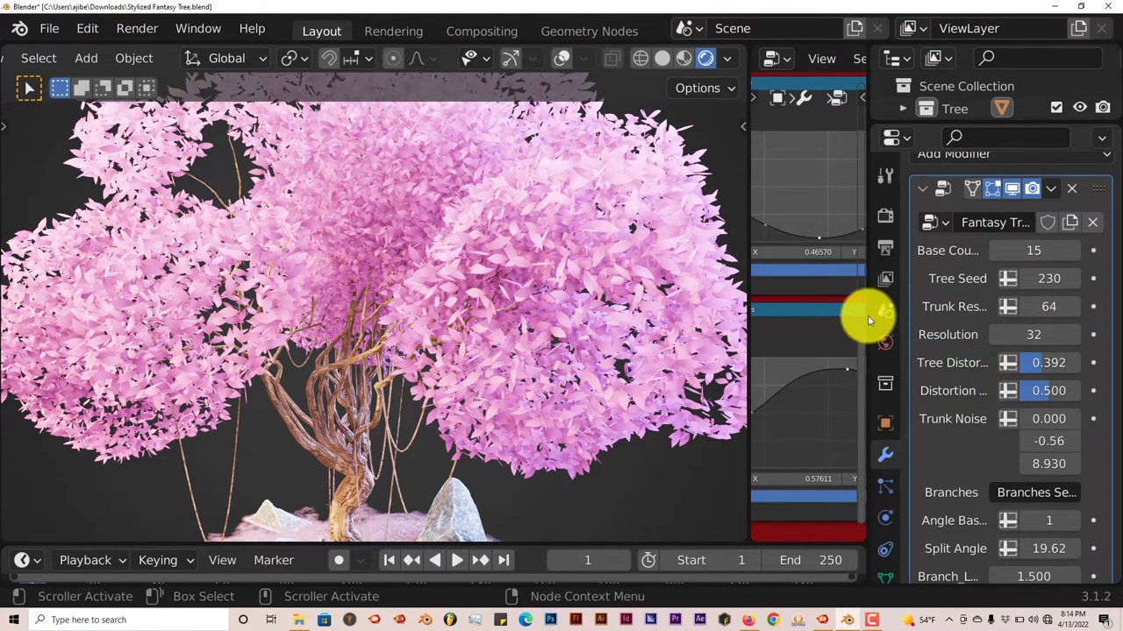
left_click_drag(865, 315, 694, 305)
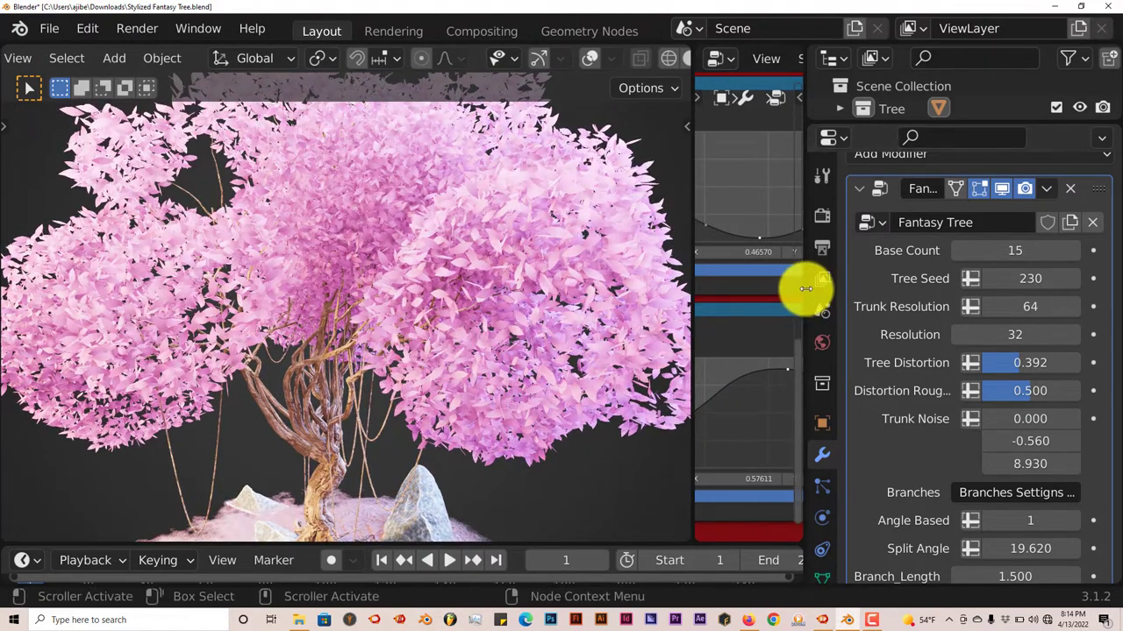
- Raise Tree Seed from 230 to 234 and orbit to inspect the regenerated tree
left_click_drag(805, 289, 746, 290)
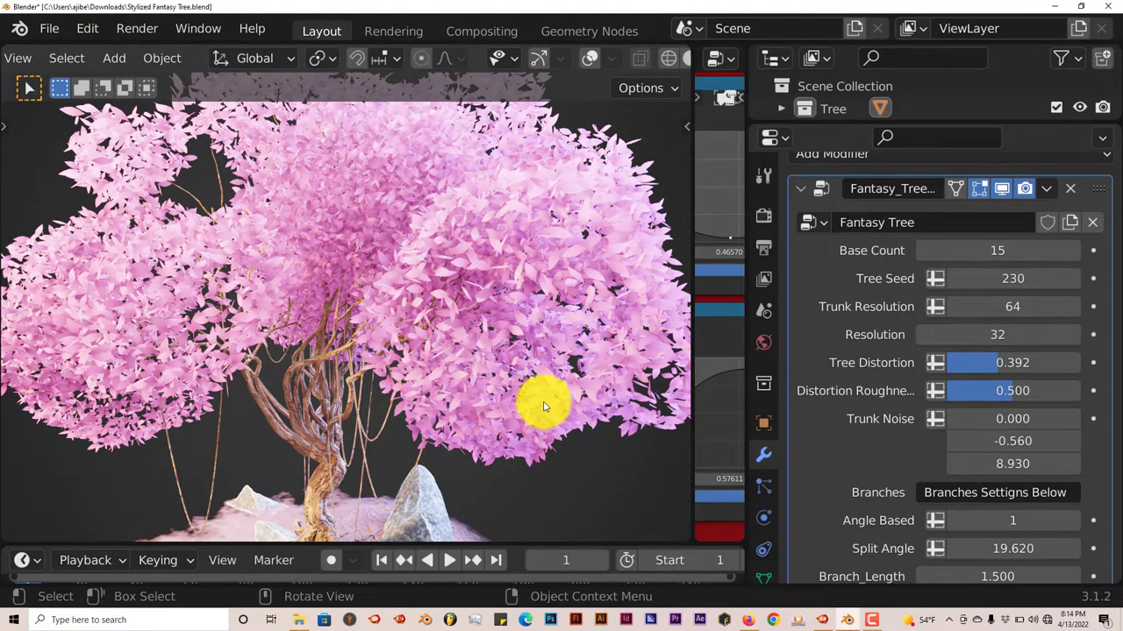
scroll(542, 403, "down", 3)
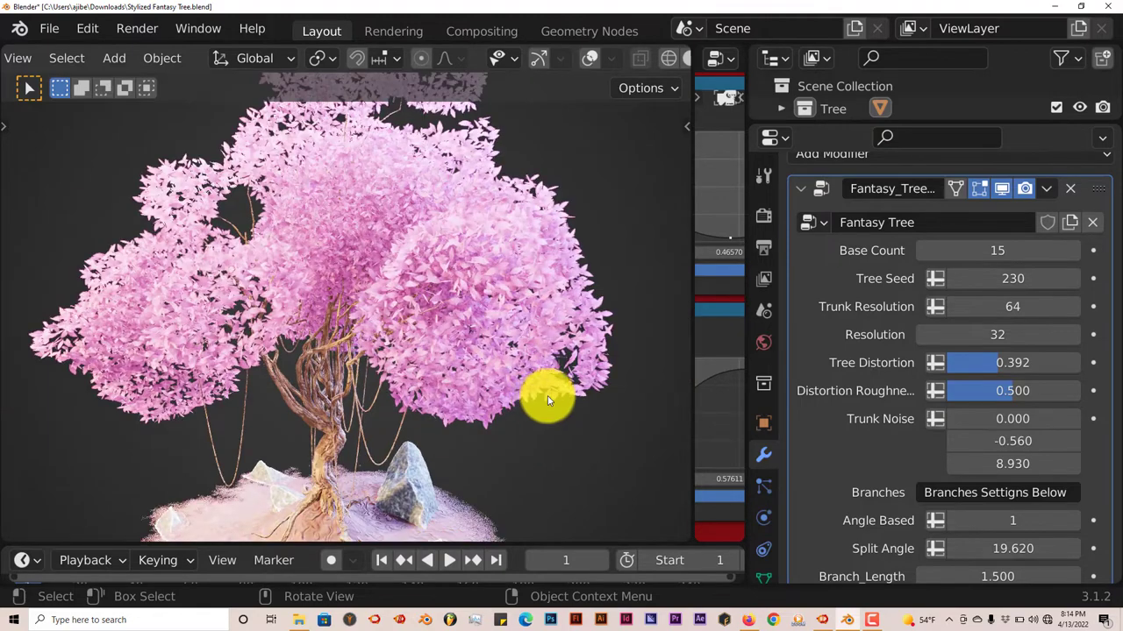
left_click(1075, 278)
left_click(1076, 277)
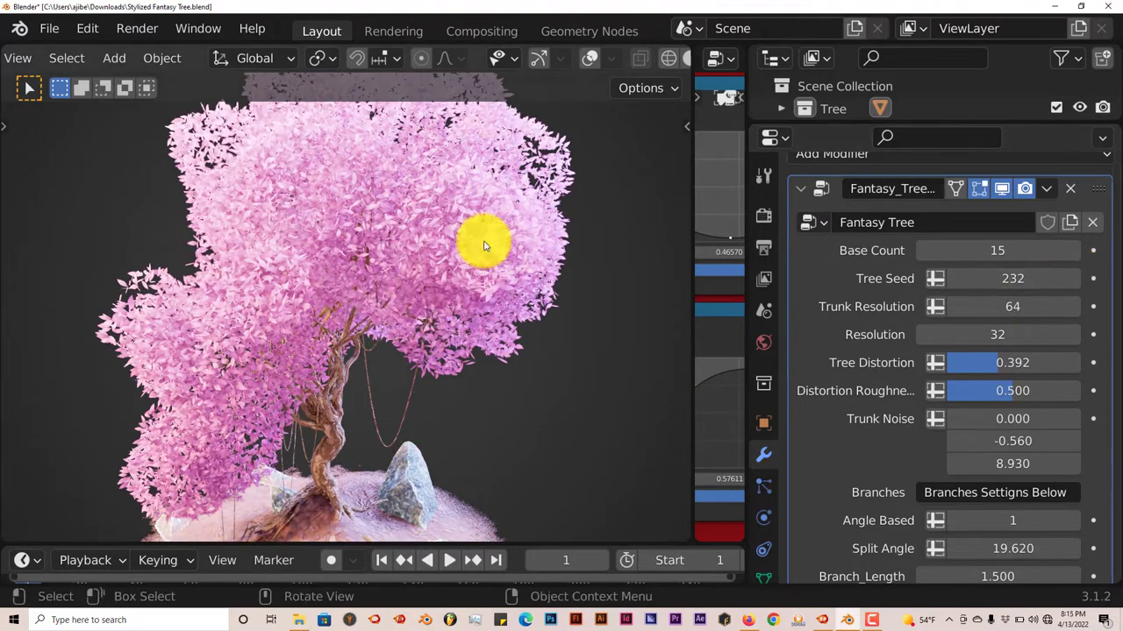
left_click(1073, 278)
left_click(1073, 277)
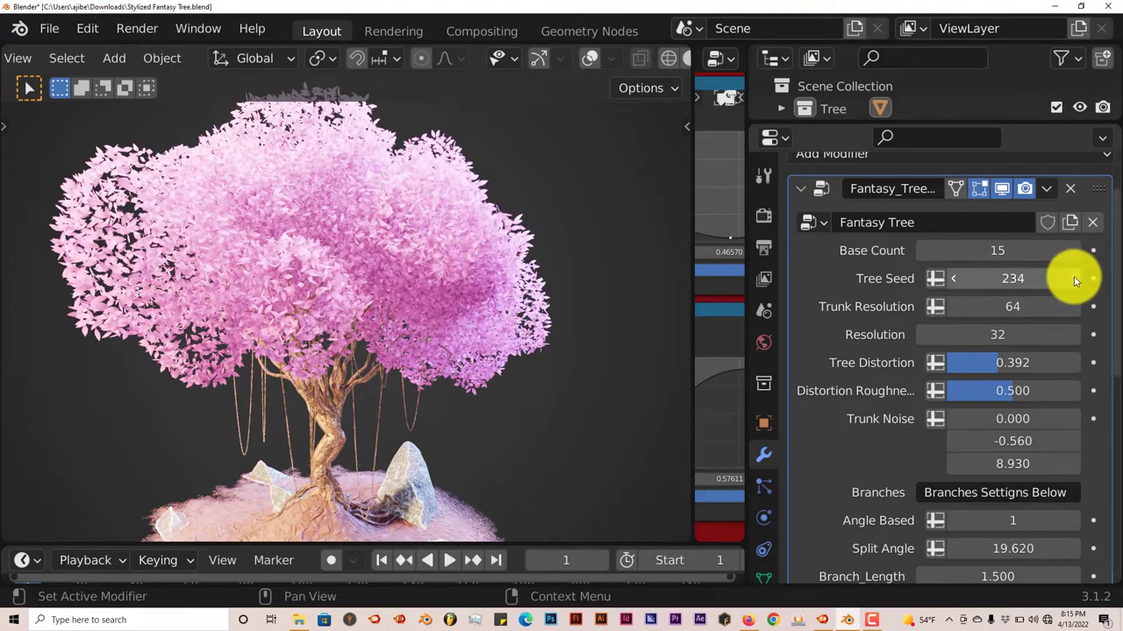
middle_click_drag(579, 349, 448, 378)
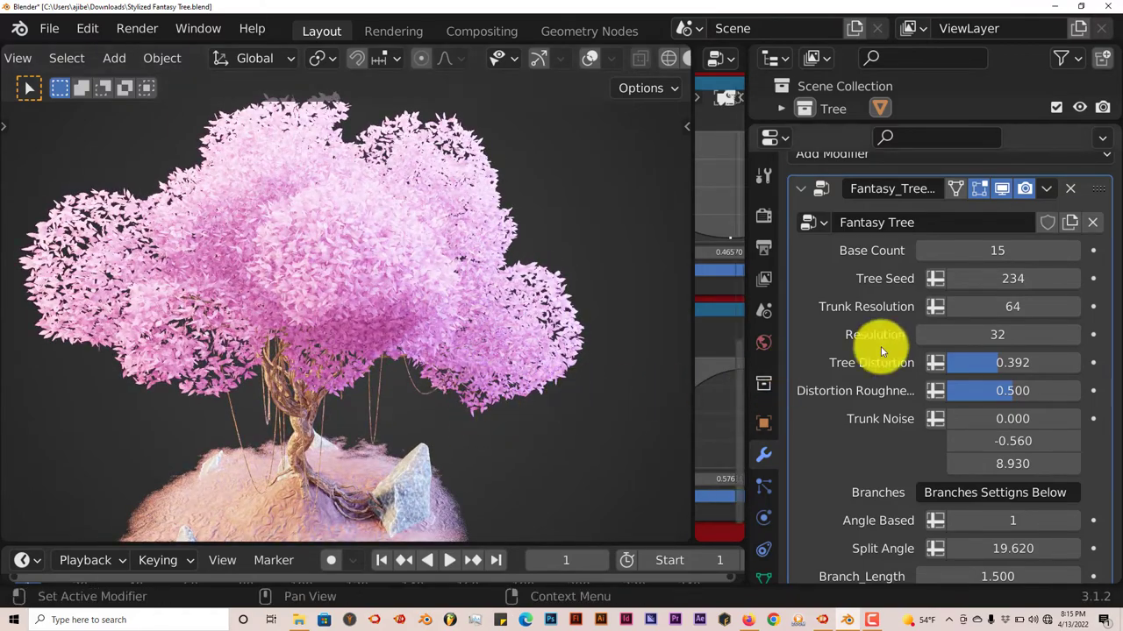
middle_click_drag(581, 419, 394, 421)
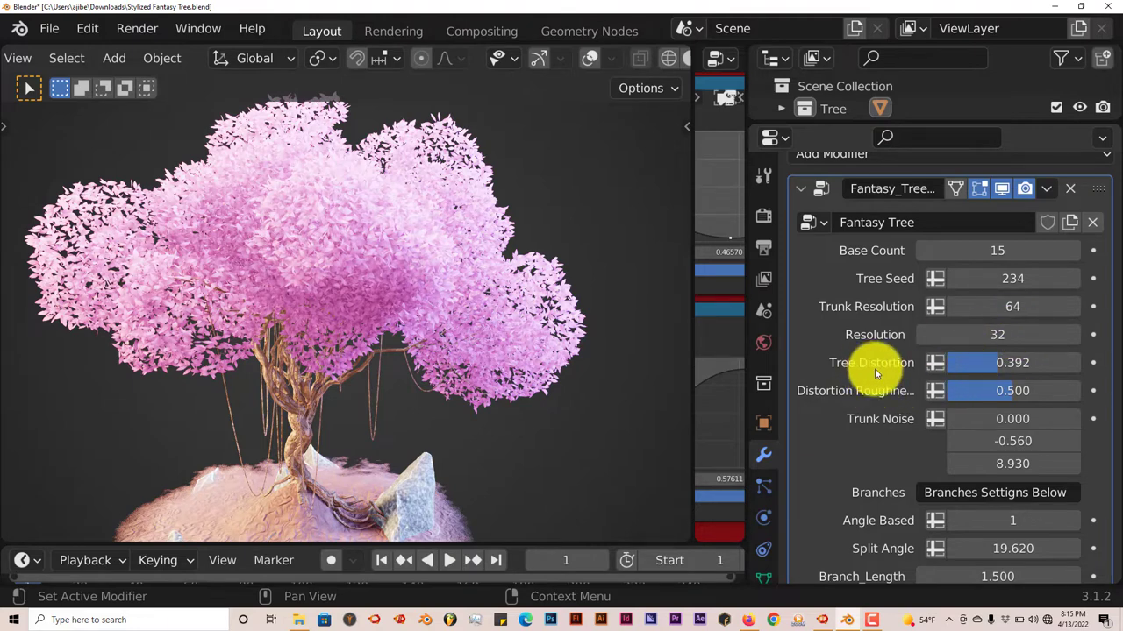
- Set Tree Distortion to 0.4
left_click(1002, 363)
type("0.4")
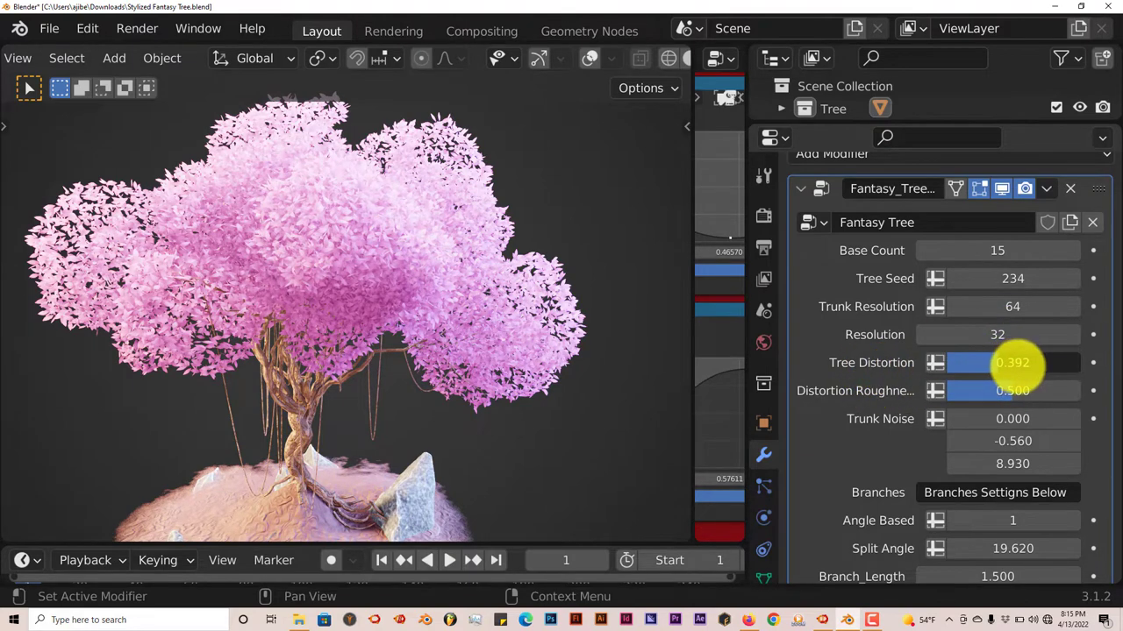
key("Return")
- Drag Tree Distortion up to 0.608, briefly keyframe Base Count, and inspect the reshaped tree
left_click_drag(1013, 363, 1043, 368)
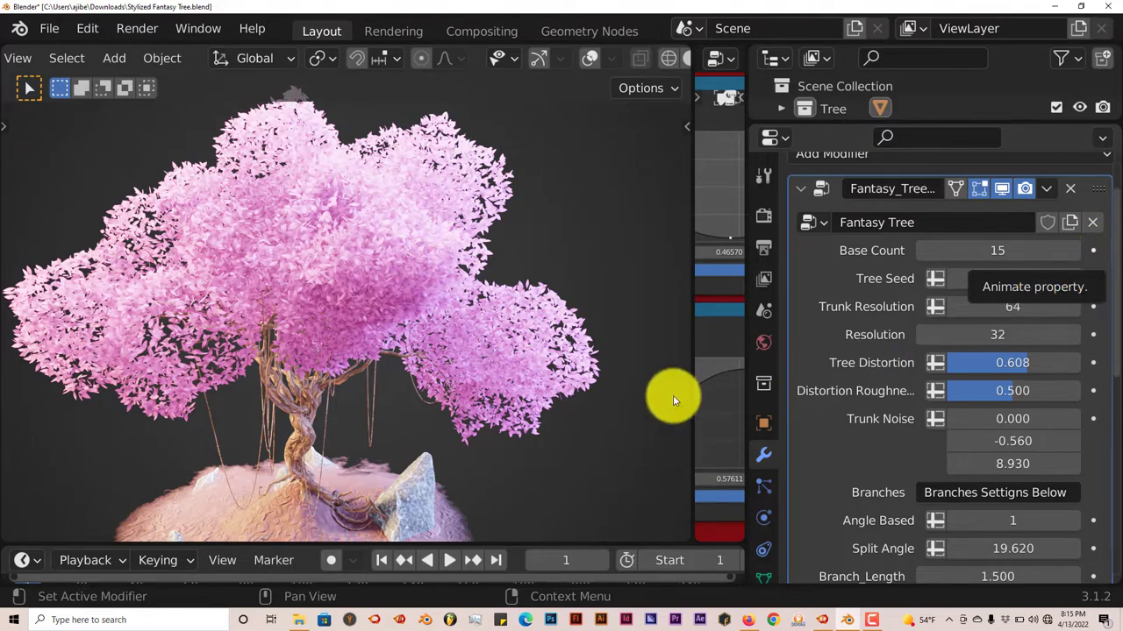
left_click(1089, 249)
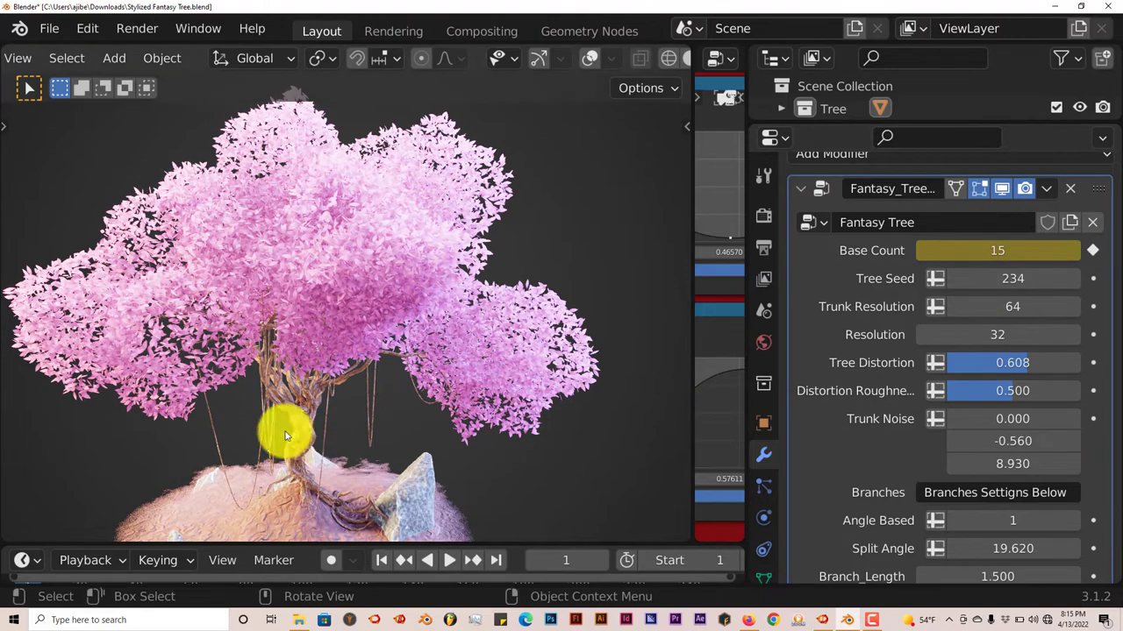
left_click(1091, 251)
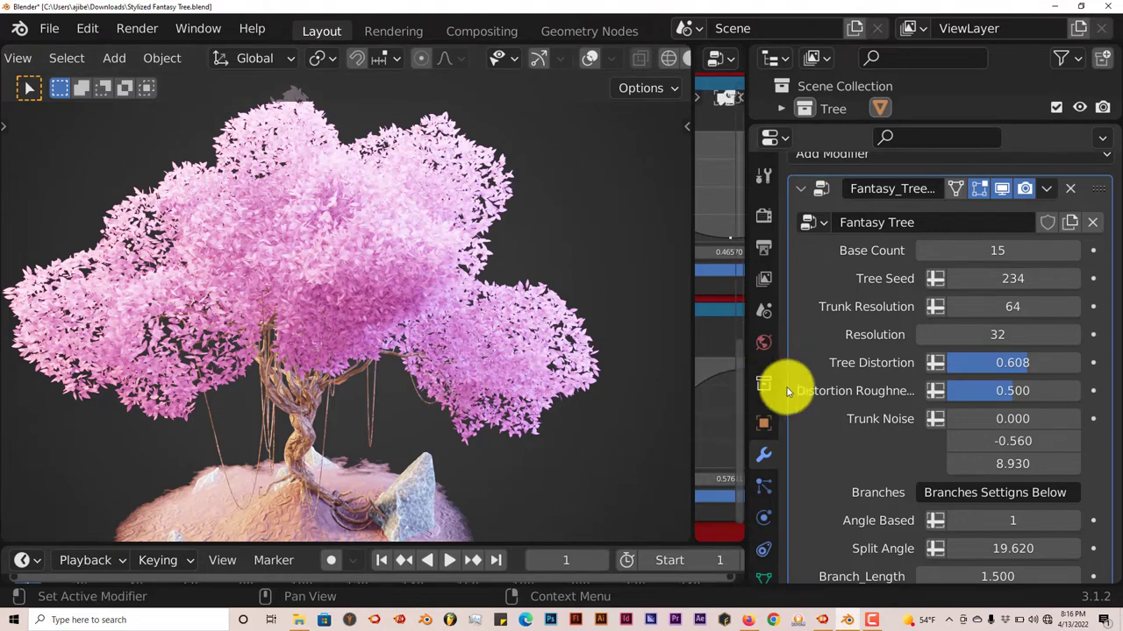
scroll(903, 429, "down", 1)
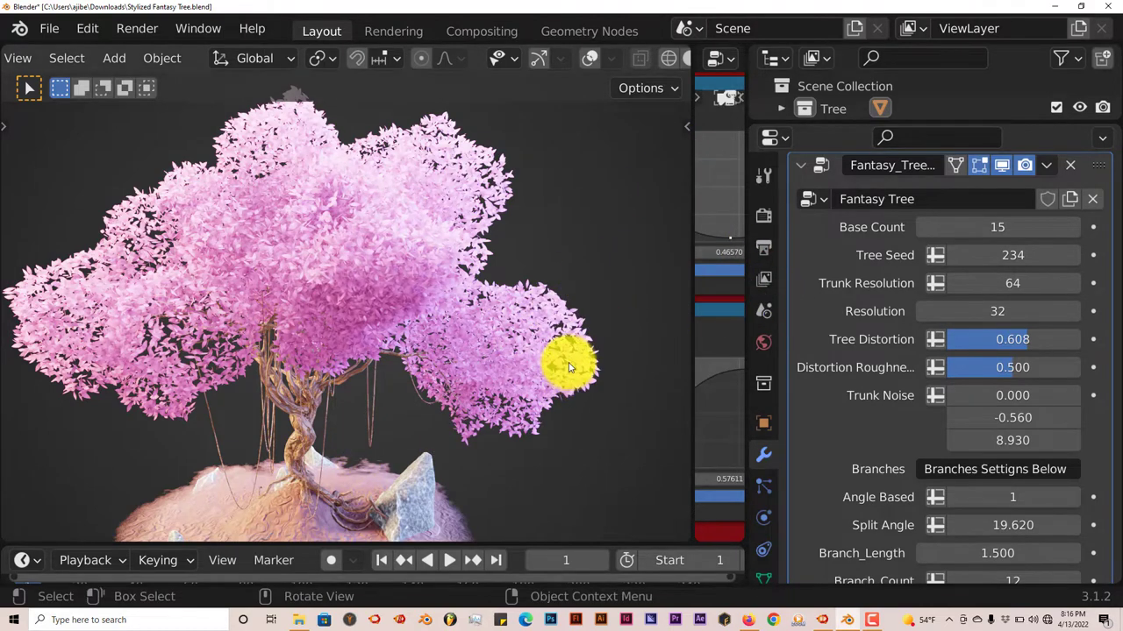
middle_click_drag(568, 338, 666, 316)
scroll(551, 320, "up", 2)
scroll(549, 319, "up", 2)
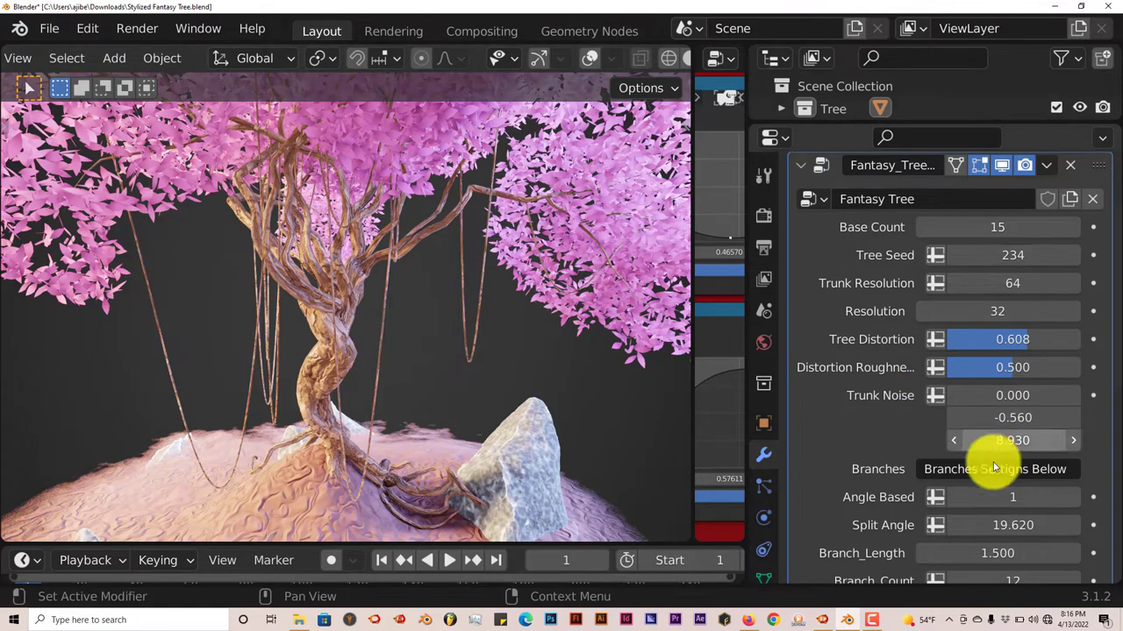
scroll(997, 457, "down", 3)
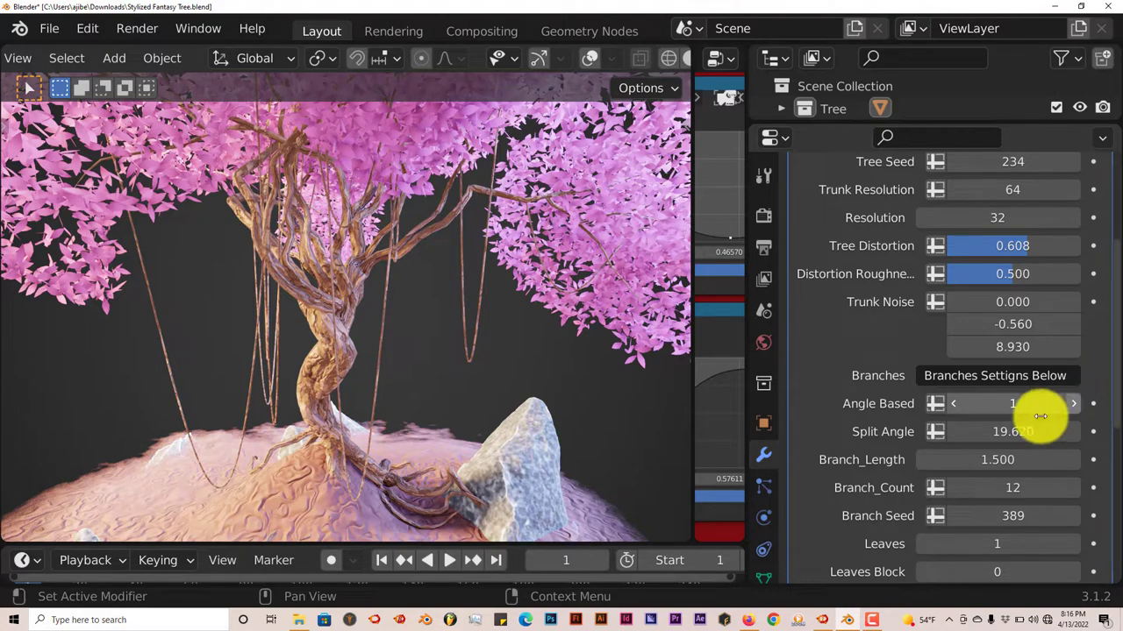
left_click(953, 409)
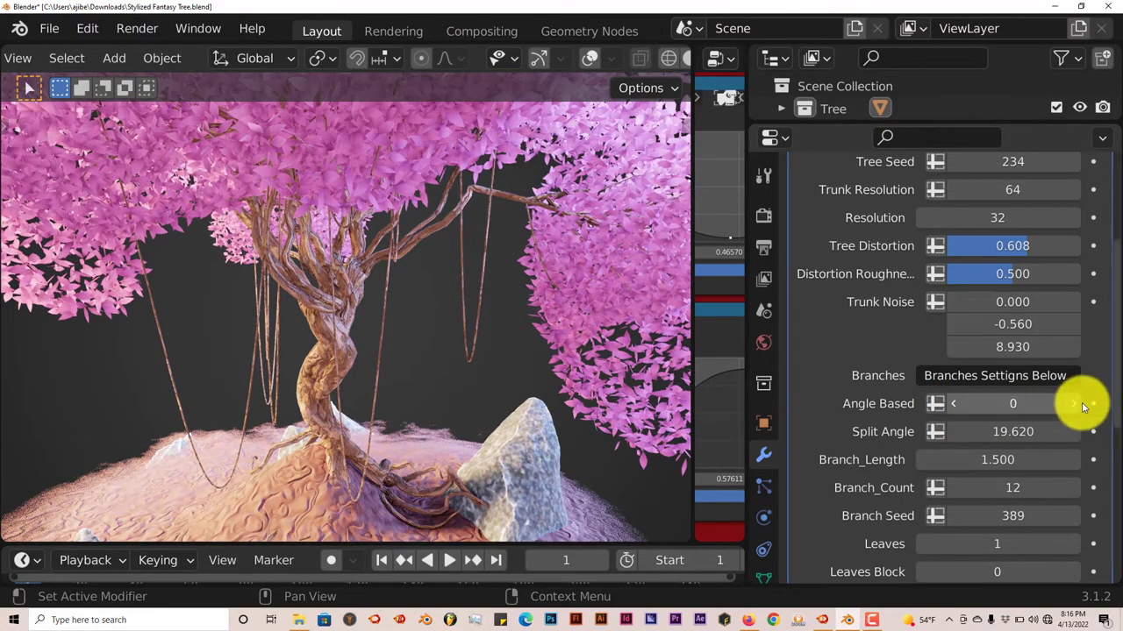
left_click(1073, 406)
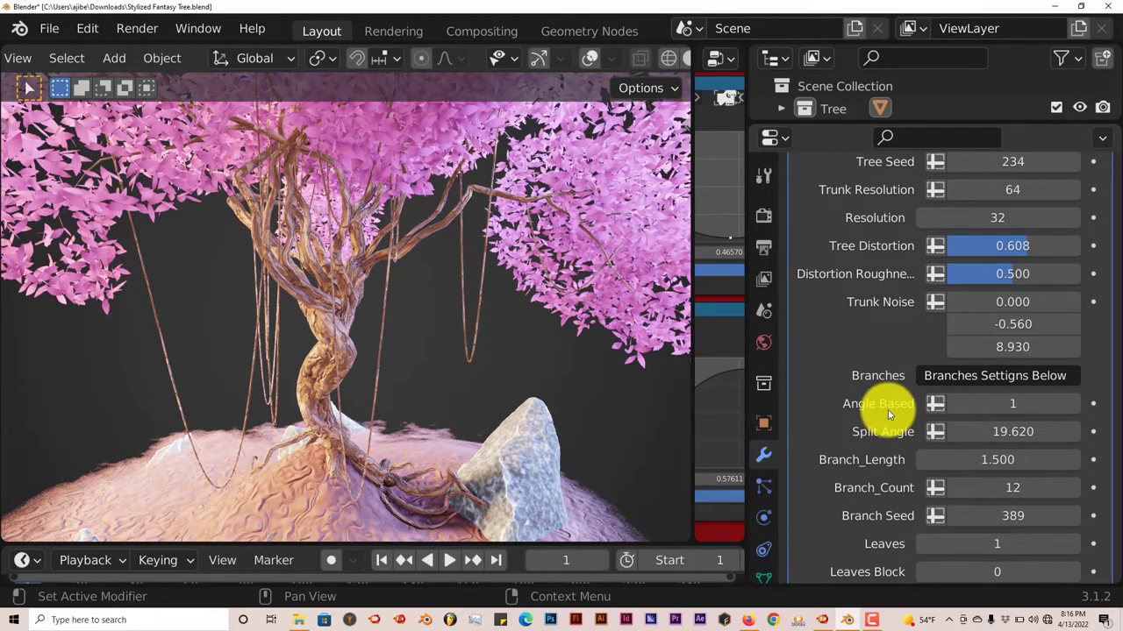
middle_click_drag(556, 313, 336, 285)
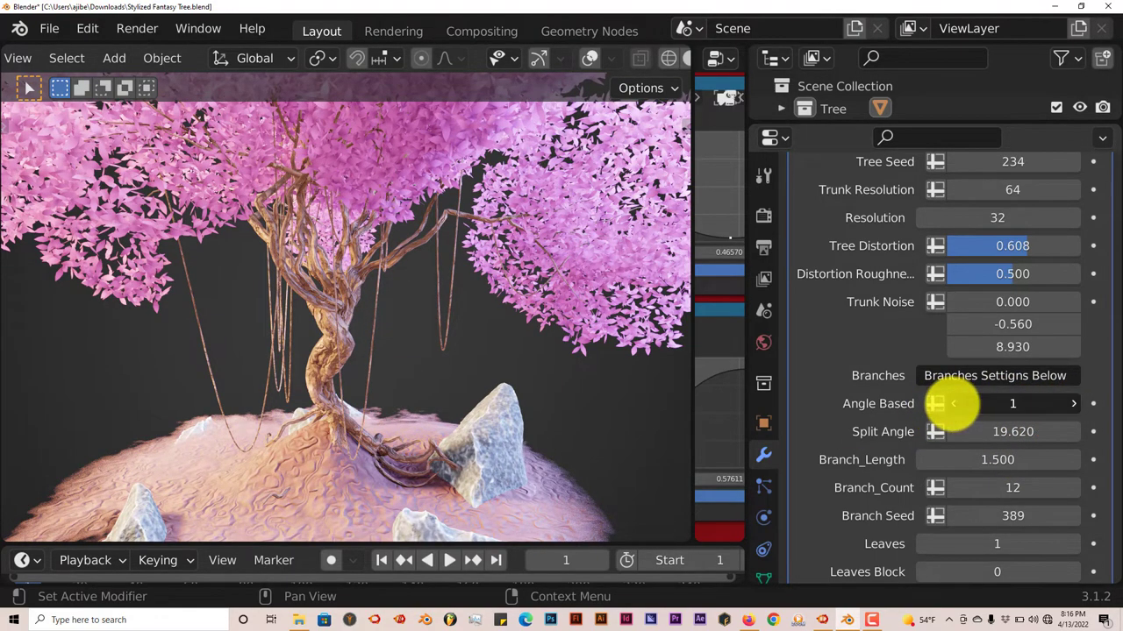
left_click(953, 403)
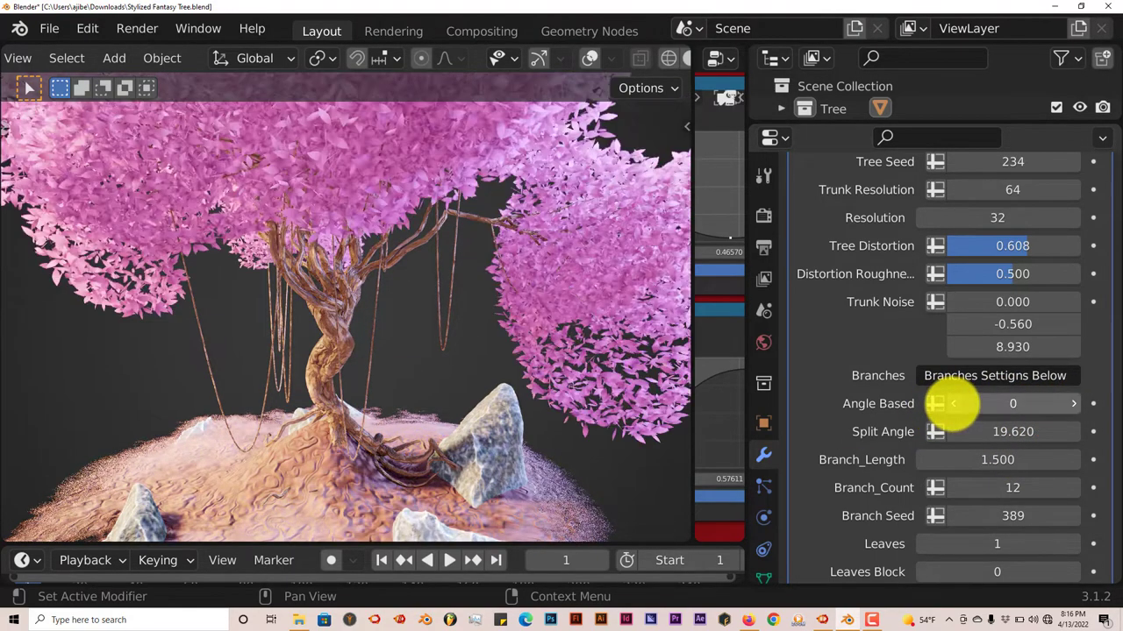
left_click(1075, 403)
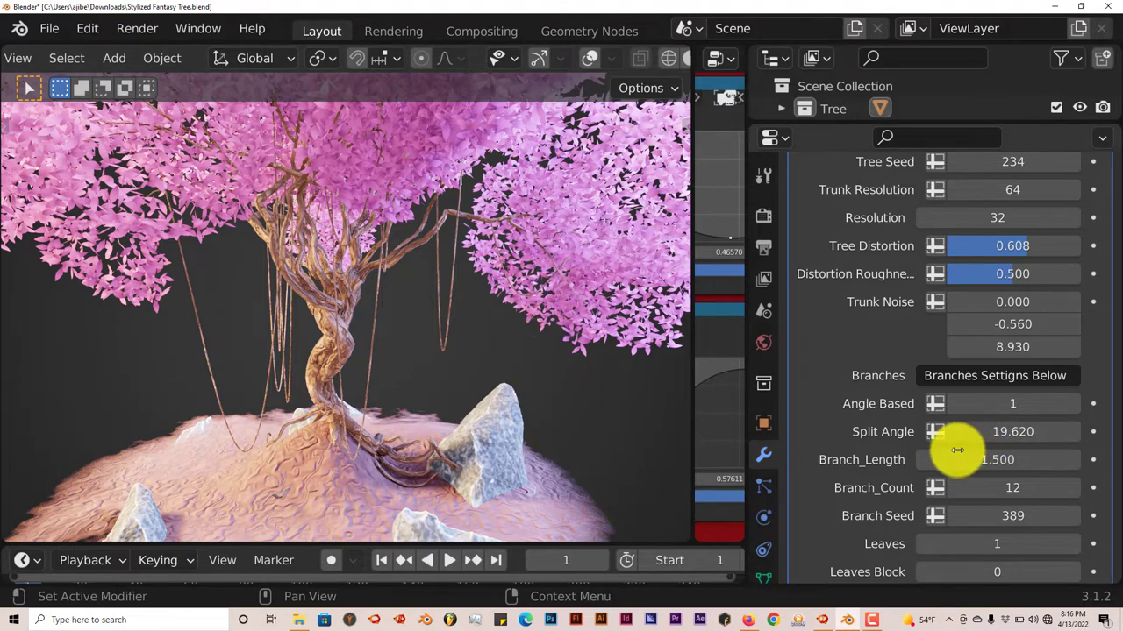
- Increase Branch_Count to 14 and pull back to see the whole tree
scroll(974, 462, "down", 1)
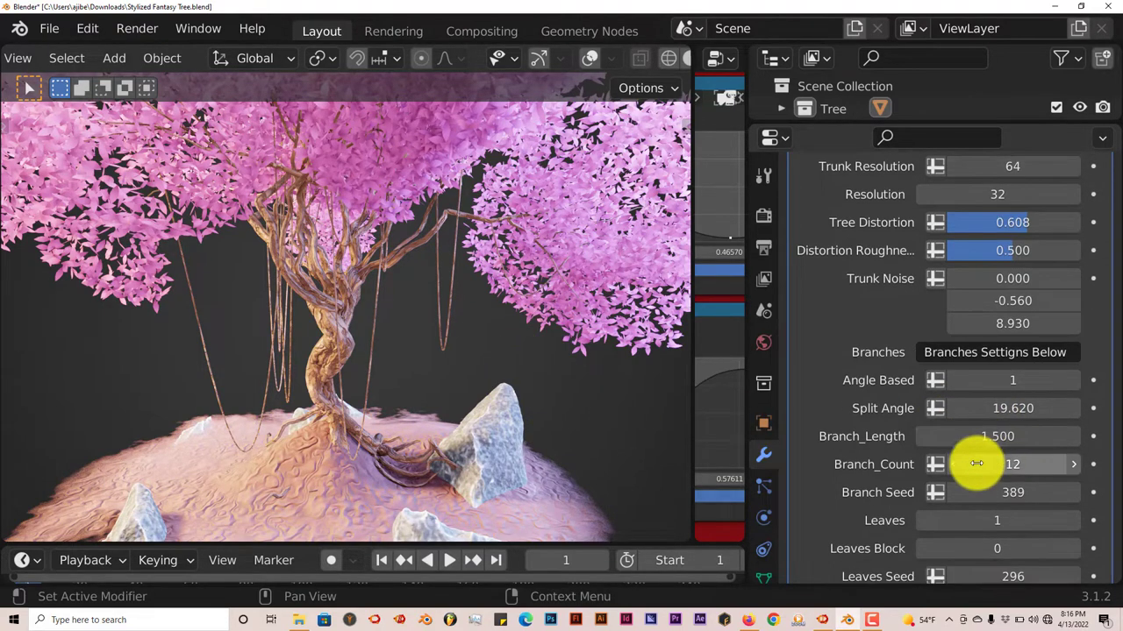
scroll(868, 475, "down", 1)
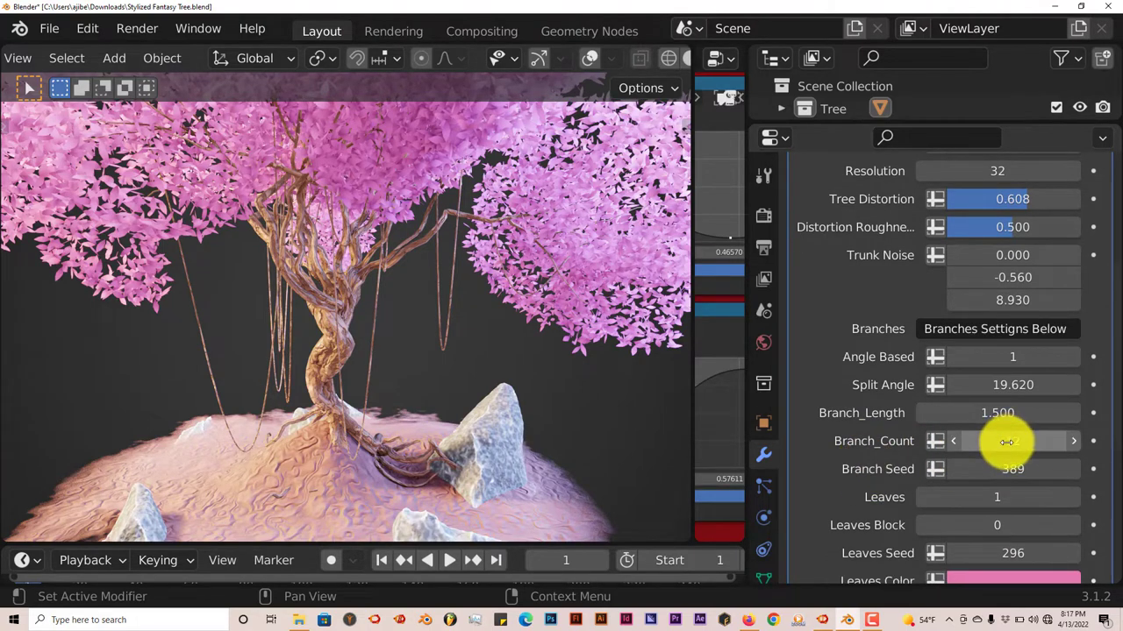
left_click(1073, 441)
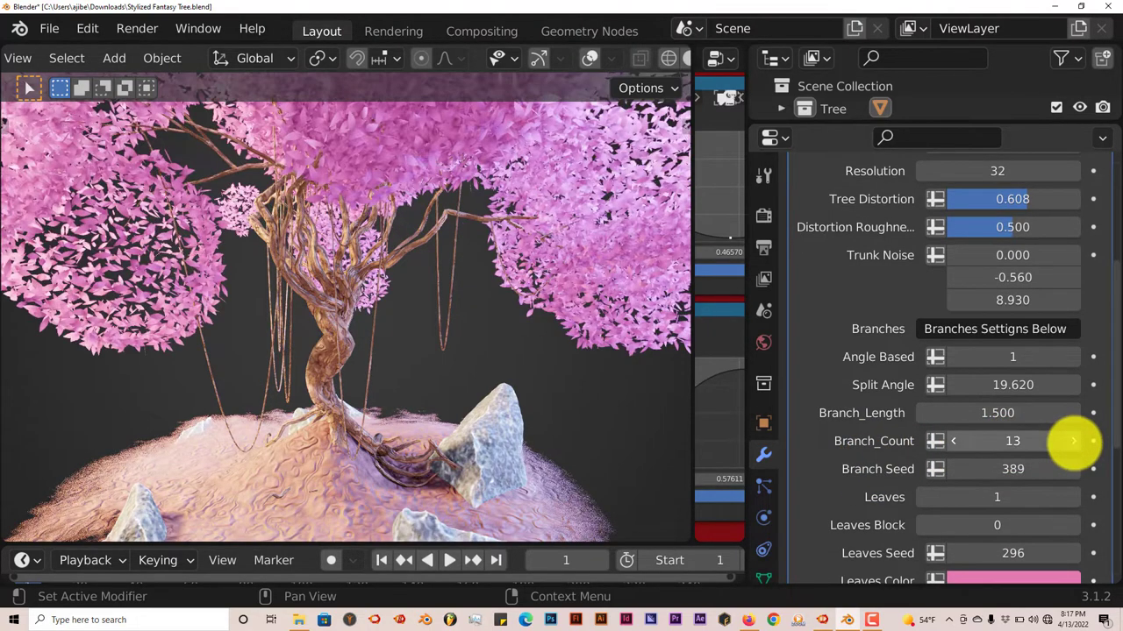
left_click(1074, 441)
scroll(483, 353, "down", 2)
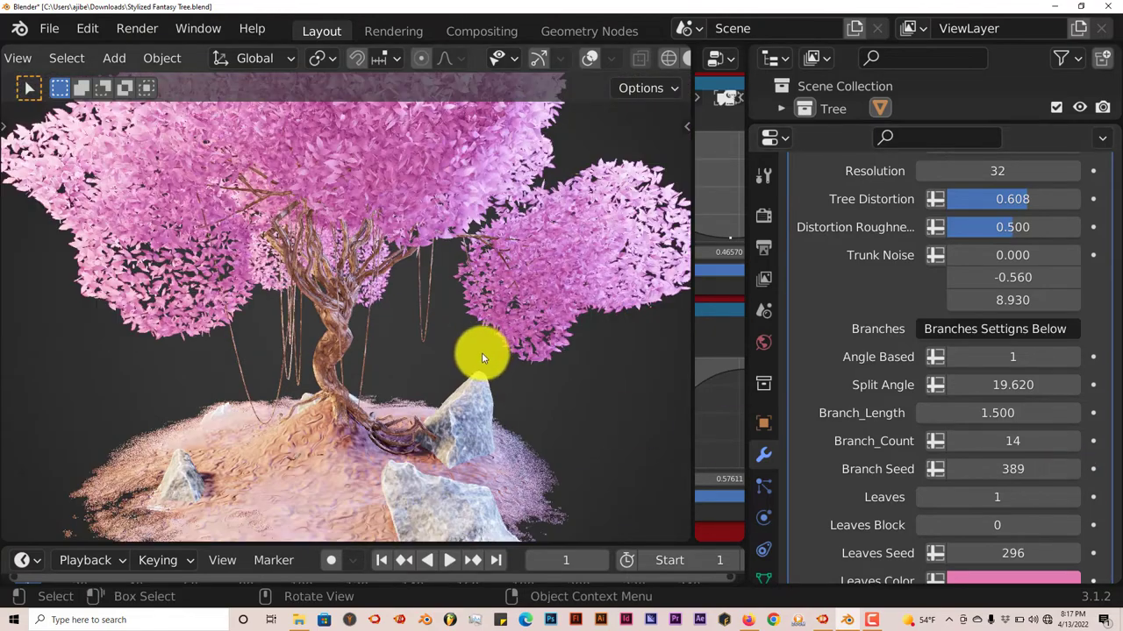
middle_click_drag(477, 350, 406, 336)
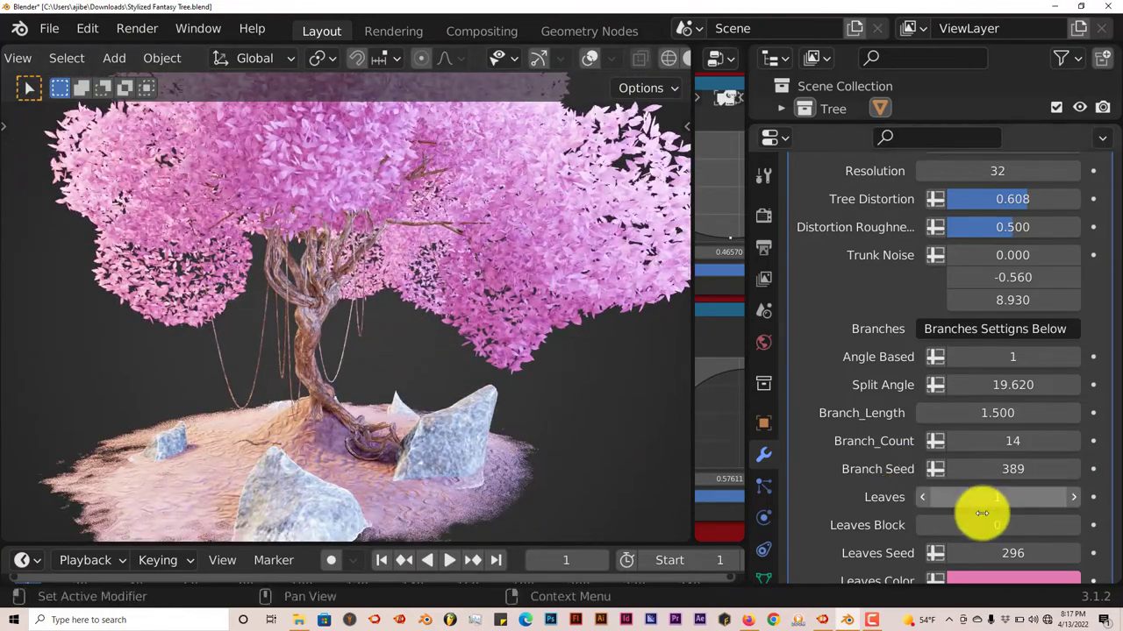
- Turn the leaves off to view the bare branches, then back on
left_click_drag(974, 508, 999, 500)
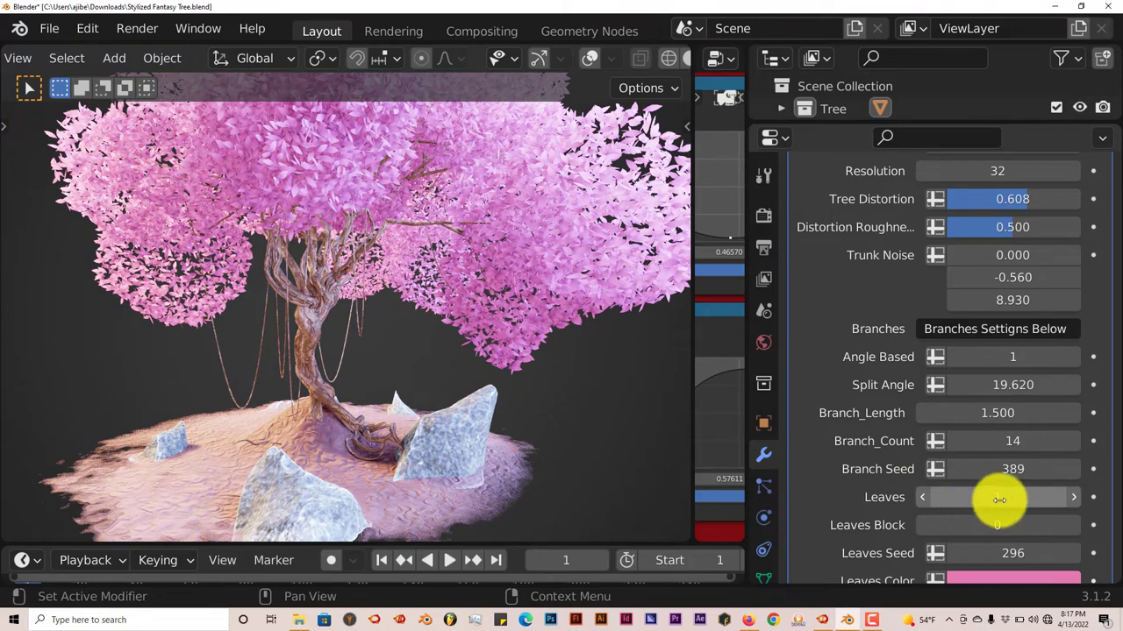
left_click(922, 497)
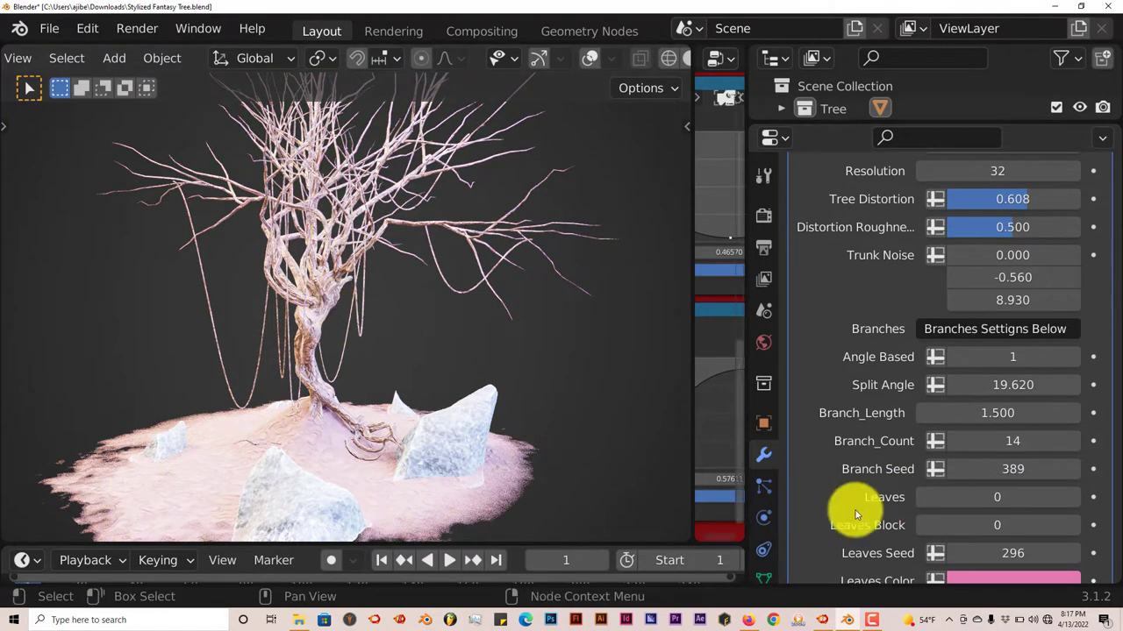
left_click(1074, 497)
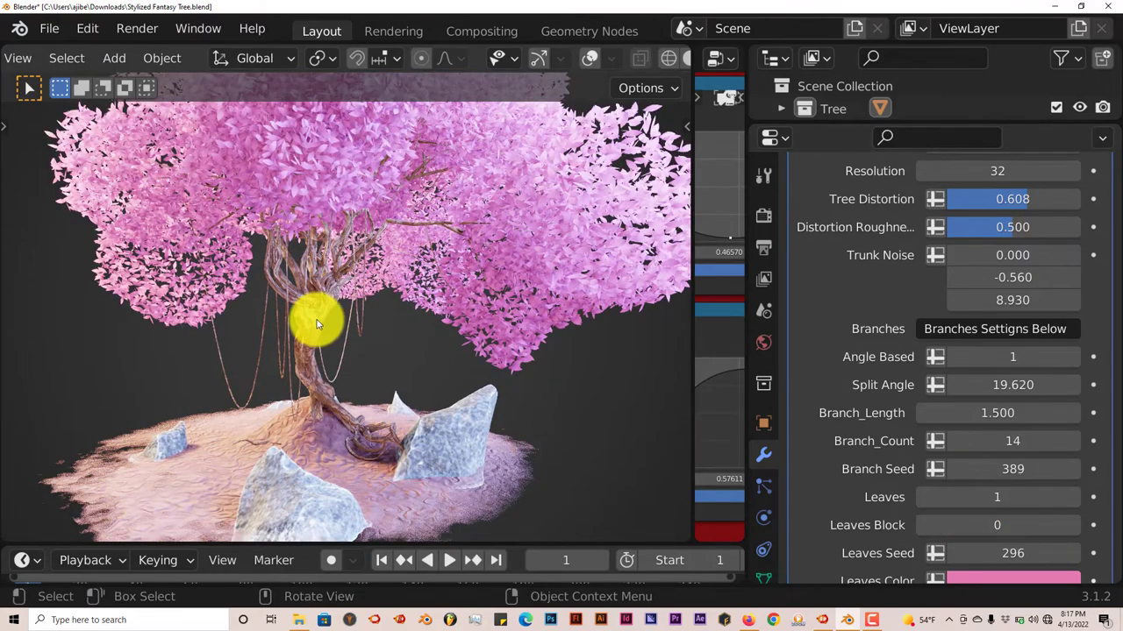
middle_click_drag(318, 324, 346, 304)
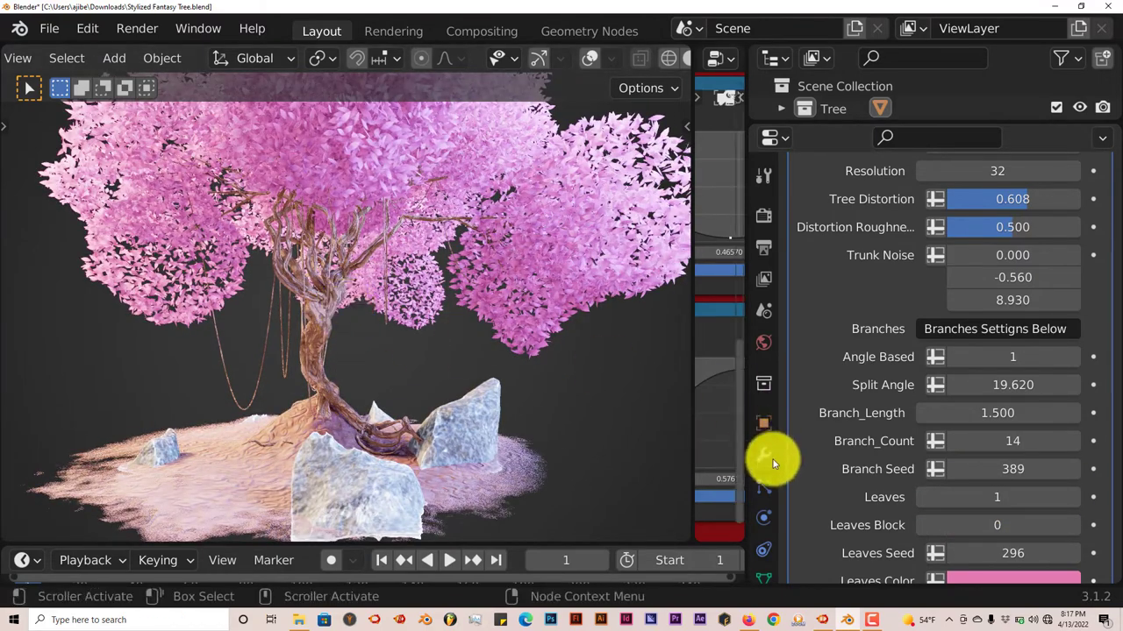
scroll(982, 515, "down", 1)
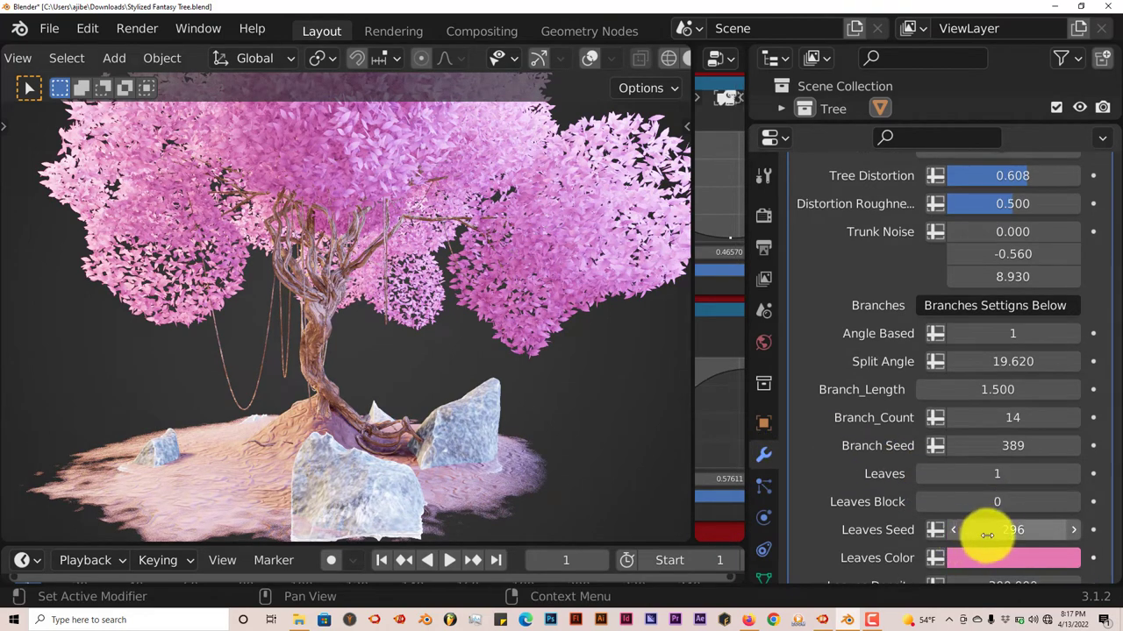
scroll(1000, 531, "down", 1)
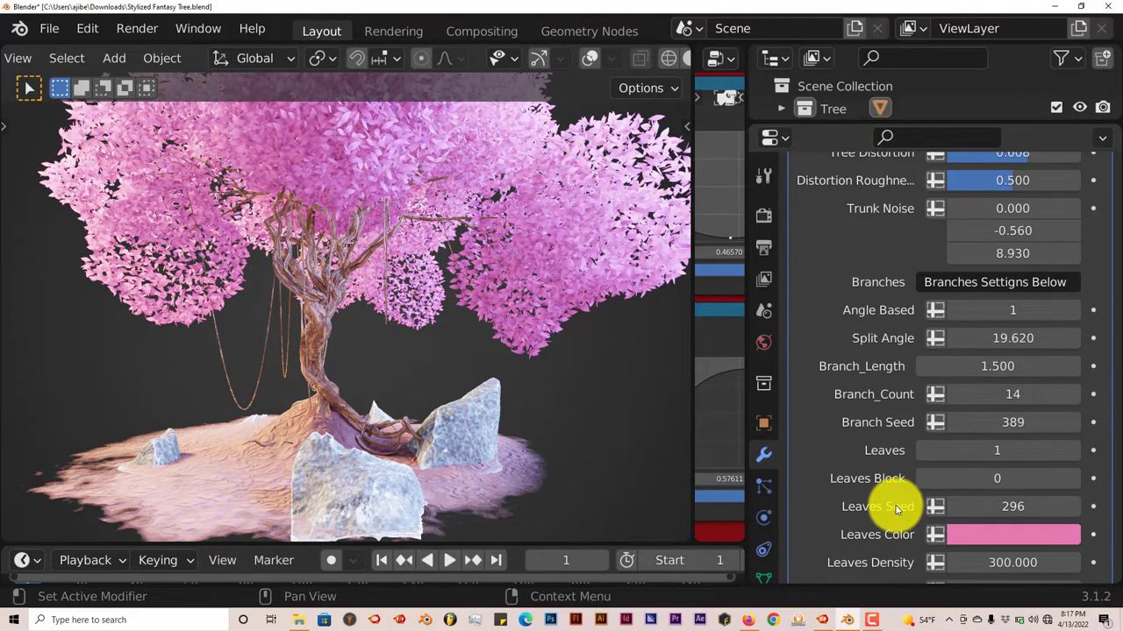
mouse_move(431, 326)
middle_mouse_down()
mouse_move(409, 326)
mouse_move(430, 333)
middle_mouse_up()
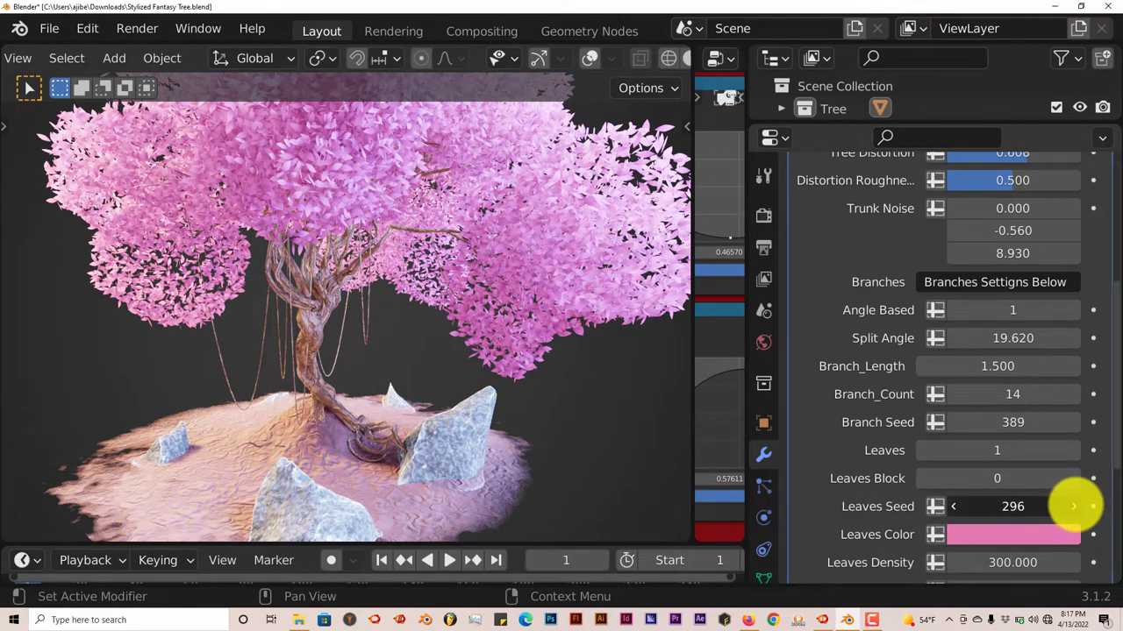
- Raise Leaves Seed from 296 to 299 and check the new leaf arrangement
left_click(1073, 506)
left_click(1073, 506)
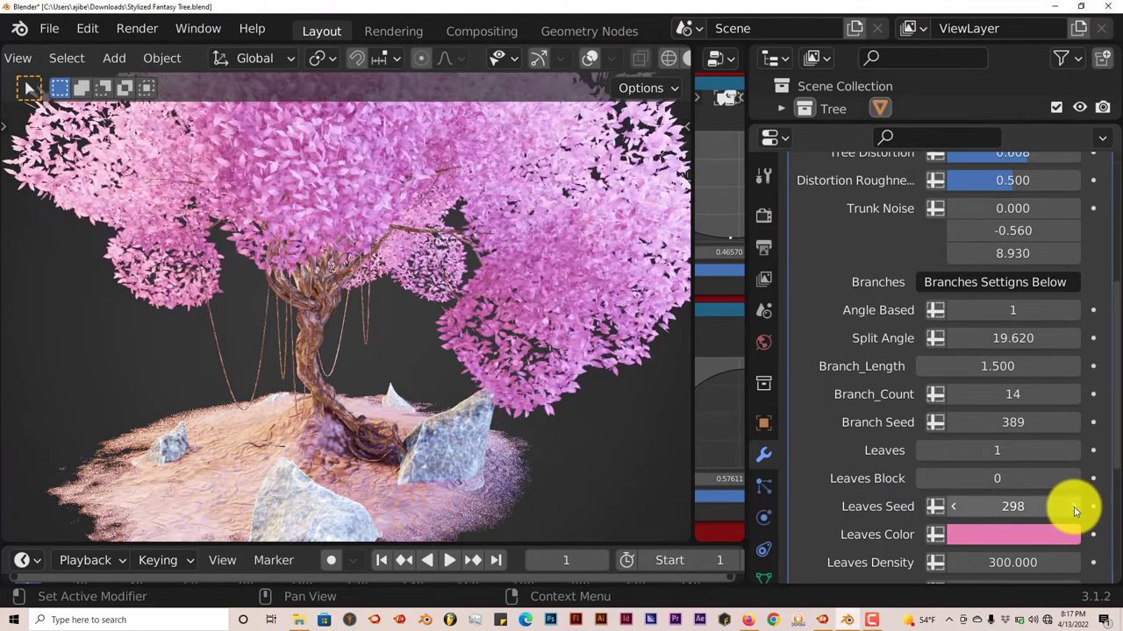
left_click(1074, 507)
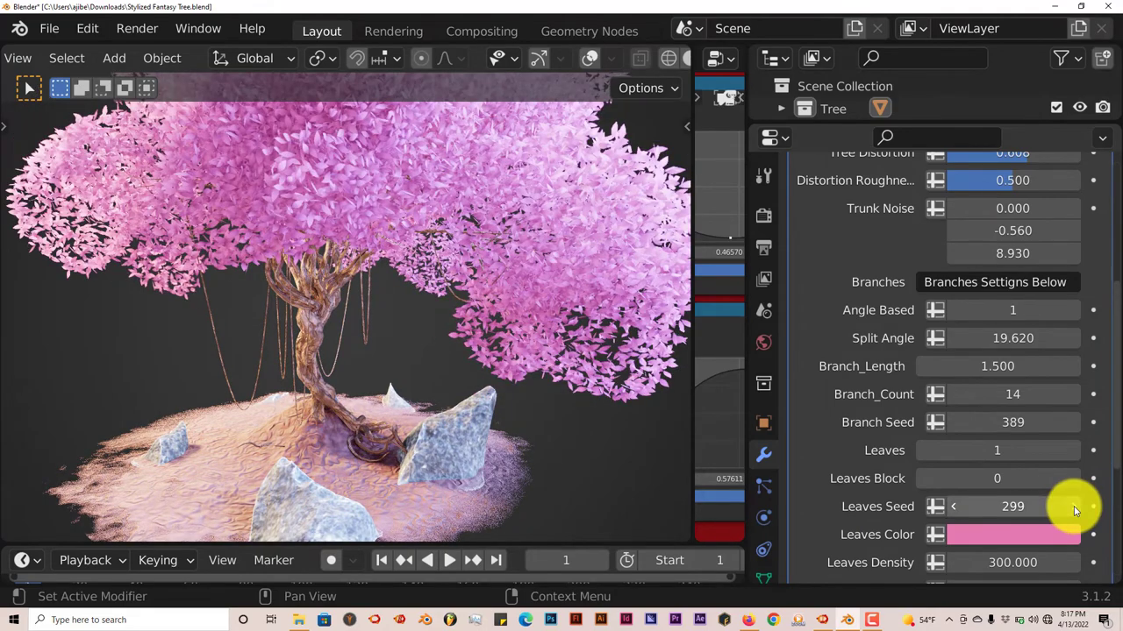
mouse_move(513, 355)
middle_mouse_down()
mouse_move(451, 306)
mouse_move(527, 351)
middle_mouse_up()
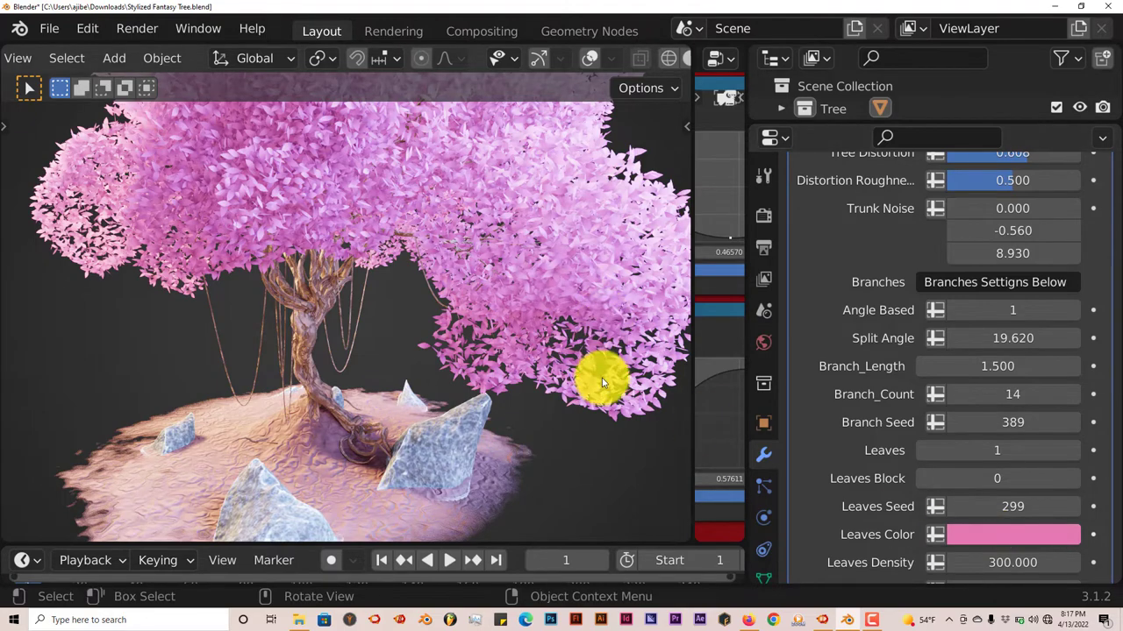
- Set the Leaves Color to yellow on the colour wheel, trying blue and green first
left_click(980, 535)
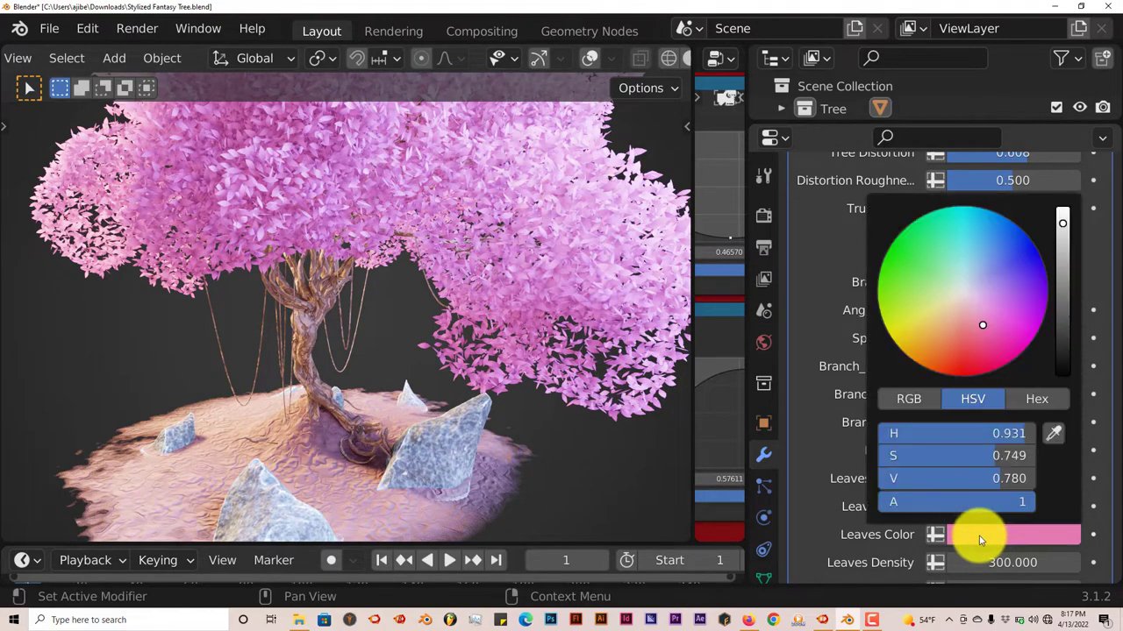
left_click(1004, 266)
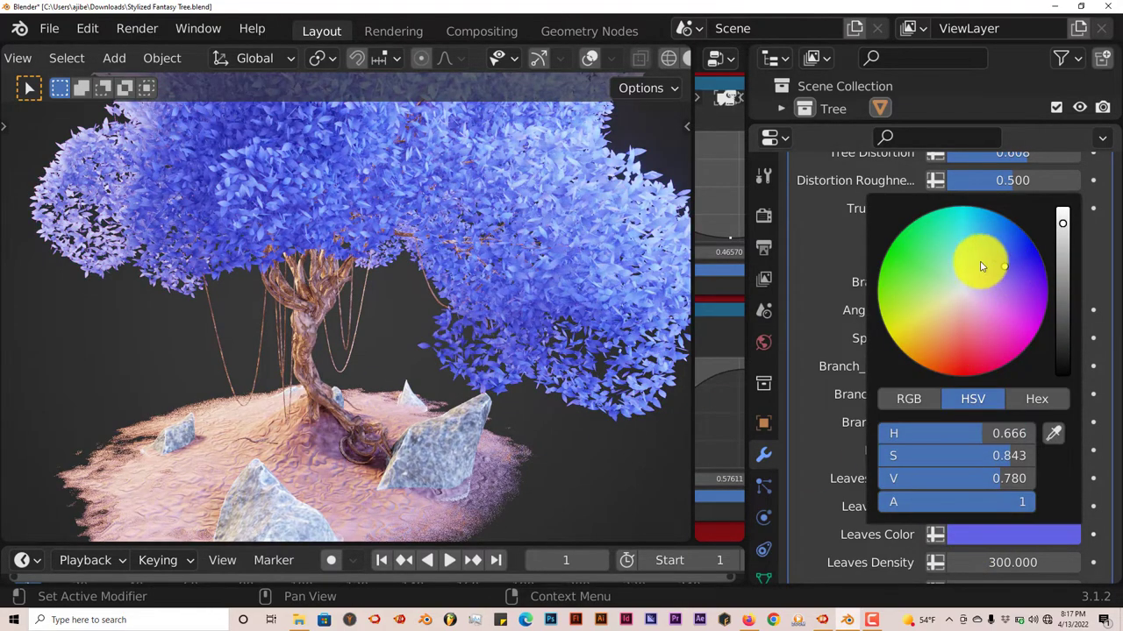
left_click(928, 250)
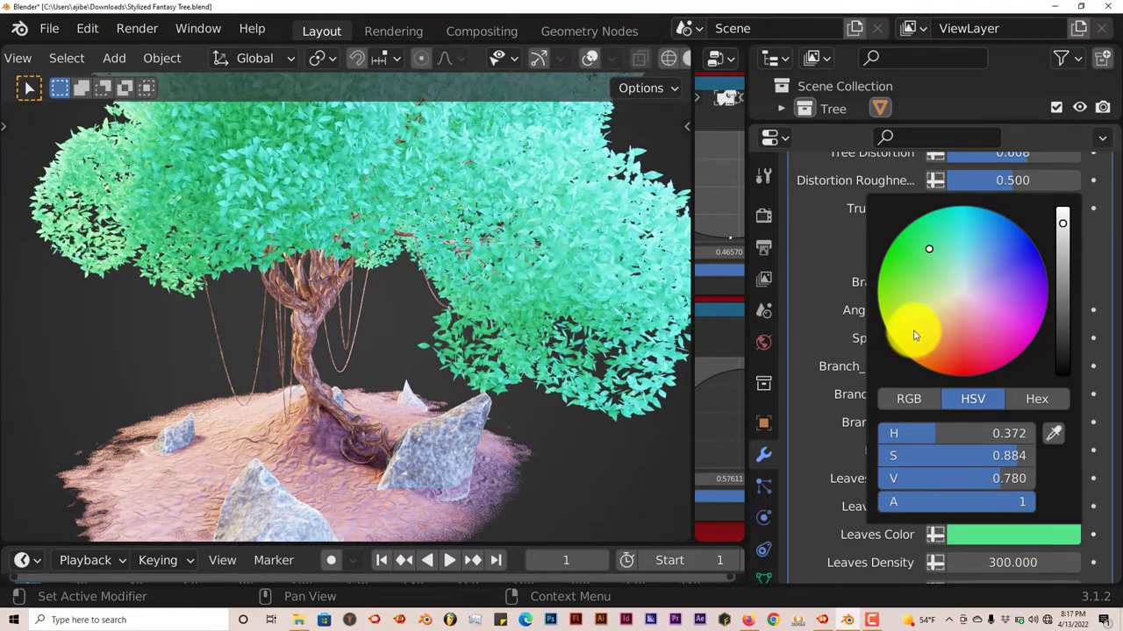
left_click(912, 334)
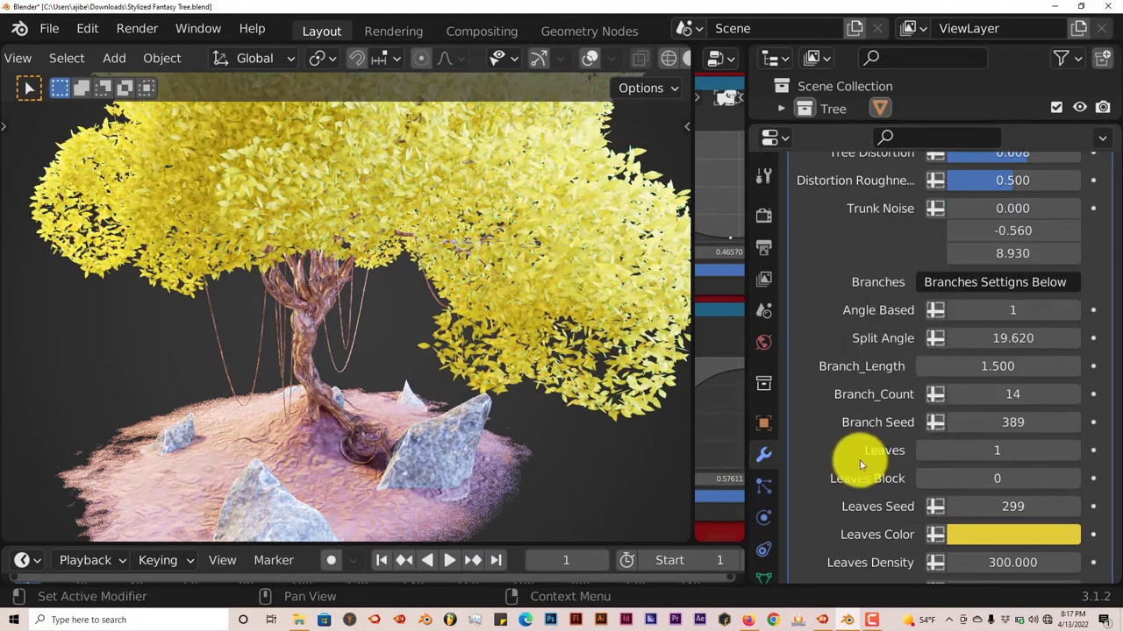
- Scroll the modifier panel down to the Vines settings and orbit the tree
scroll(1009, 540, "down", 1)
scroll(1011, 539, "down", 2)
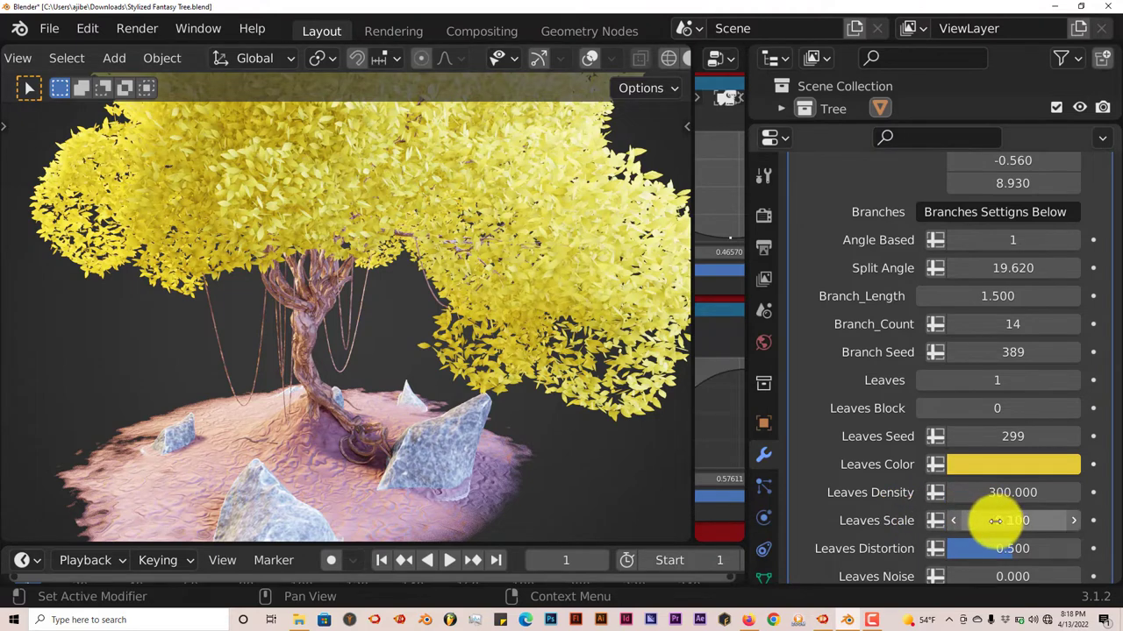
scroll(933, 504, "down", 5)
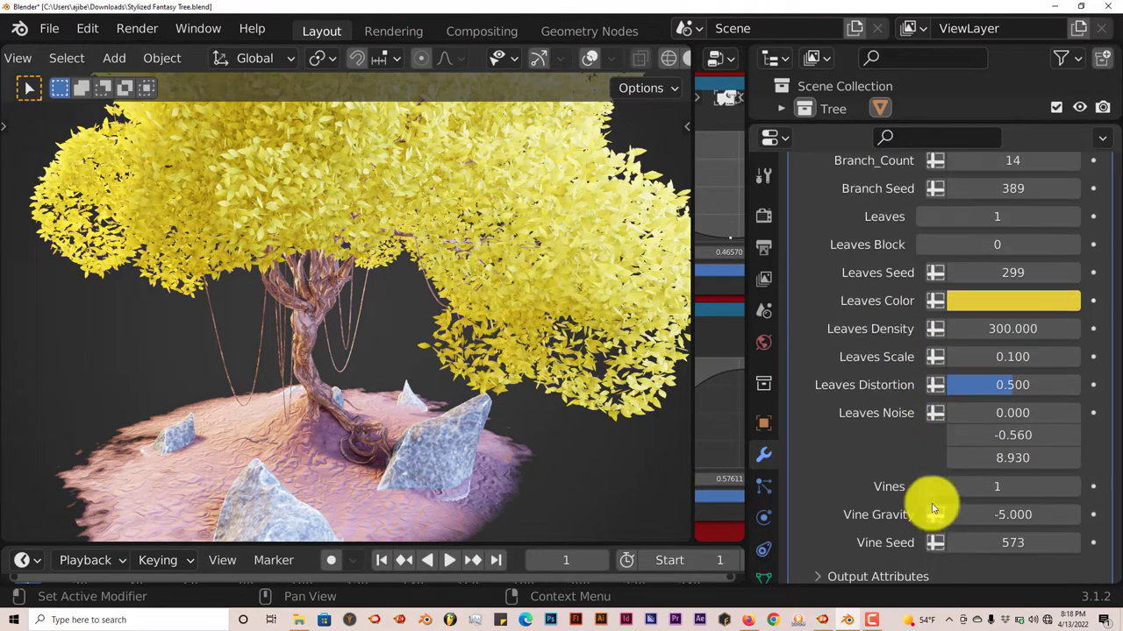
scroll(938, 493, "down", 1)
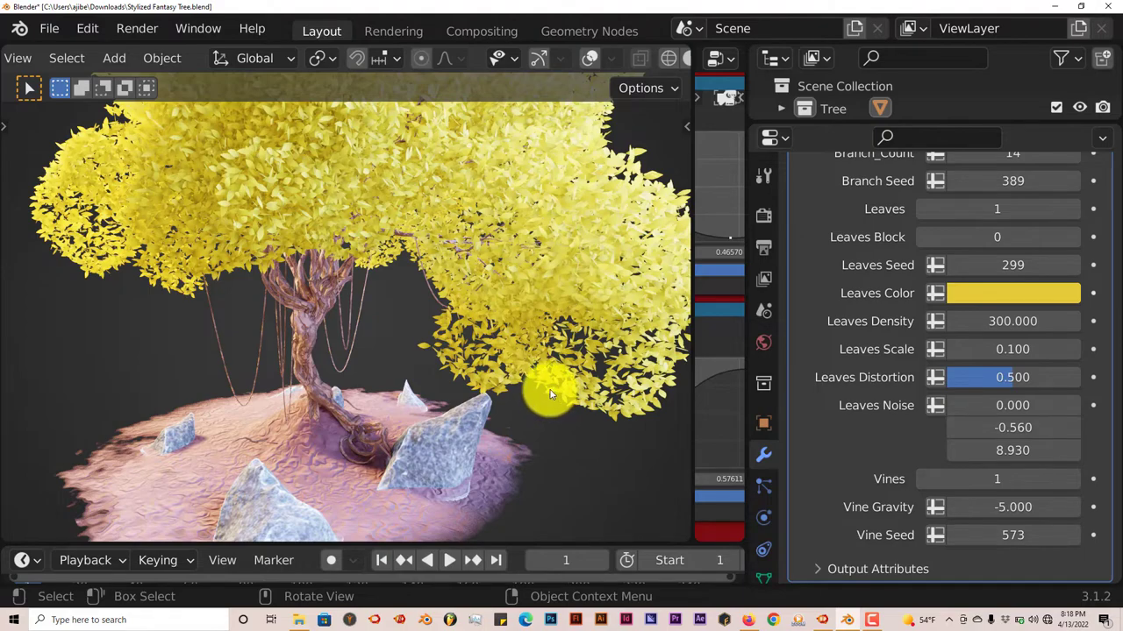
mouse_move(545, 394)
middle_mouse_down()
mouse_move(532, 384)
mouse_move(546, 382)
middle_mouse_up()
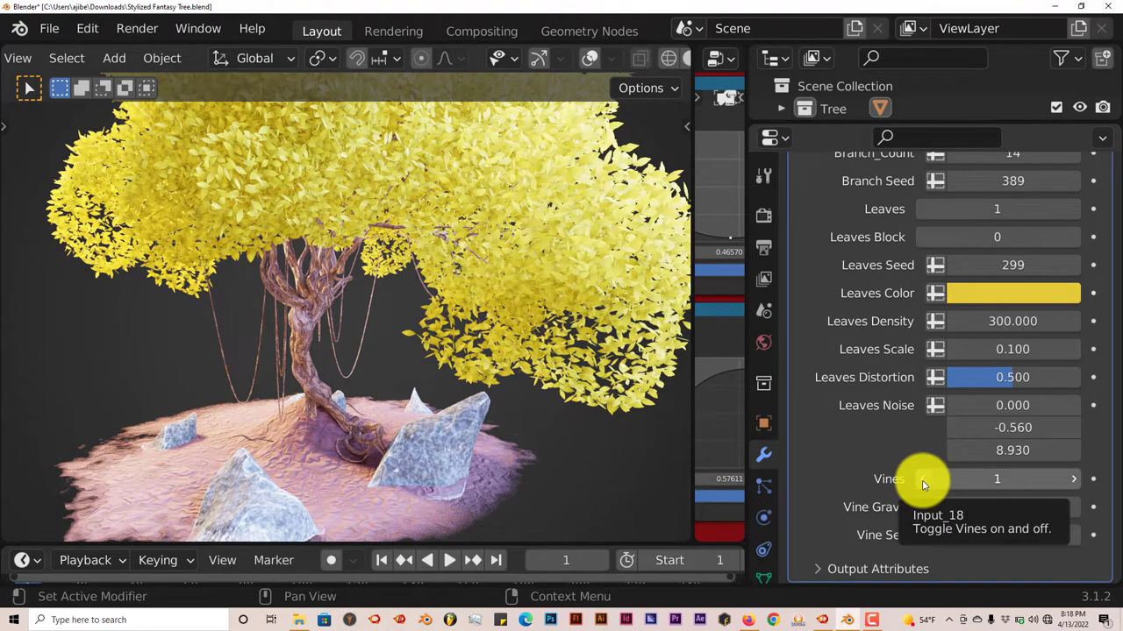
- Switch the tree's Vines off and back on
left_click(922, 479)
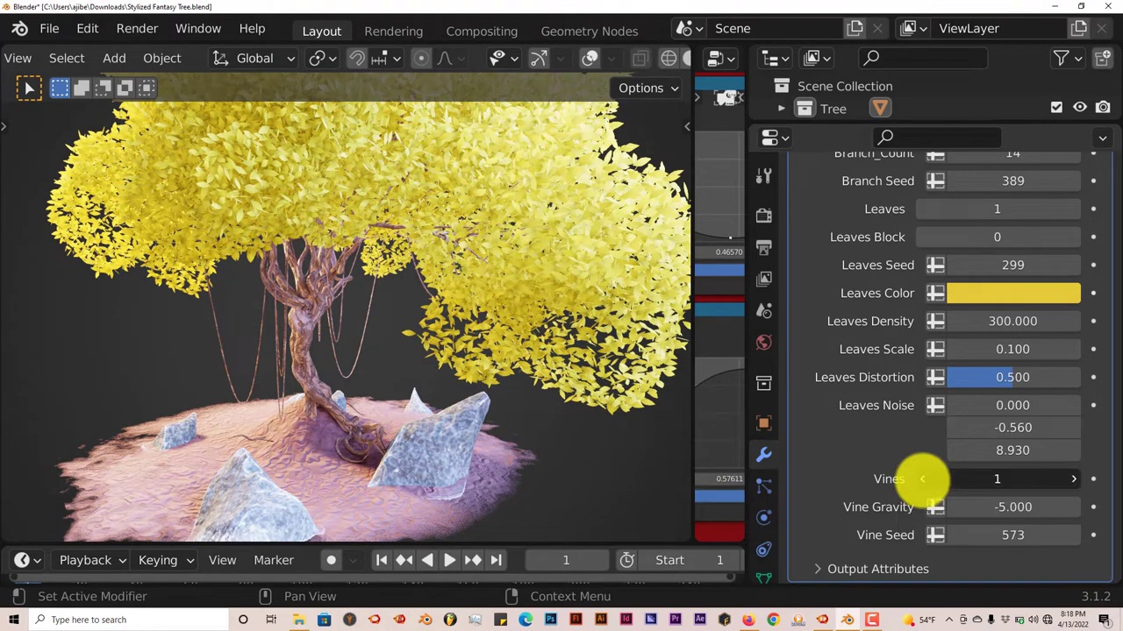
left_click(1074, 479)
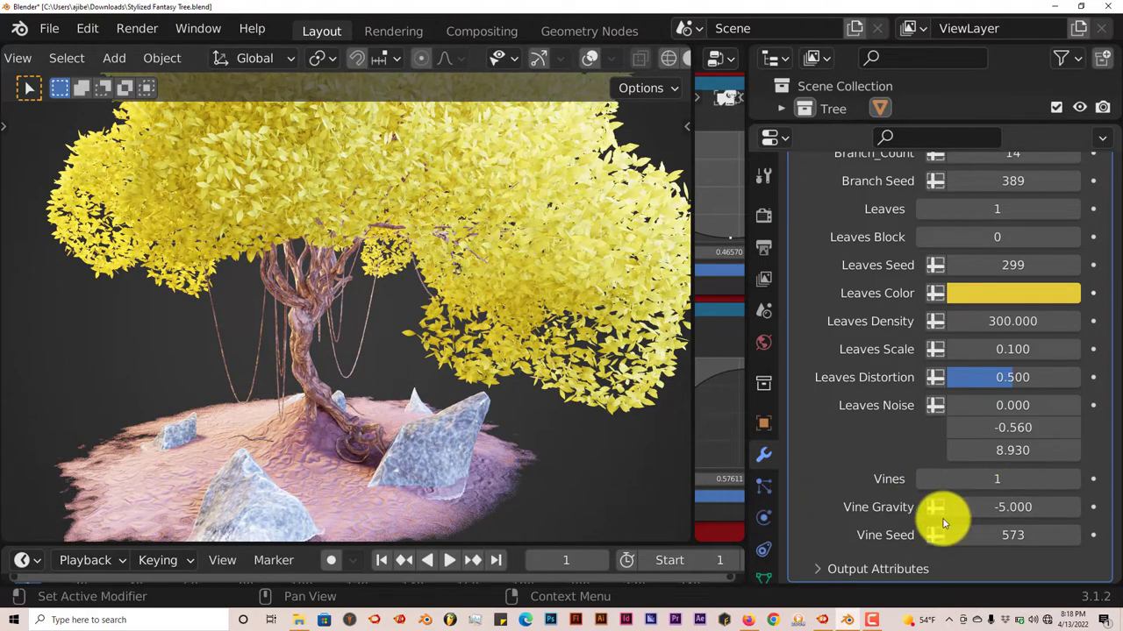
scroll(941, 519, "up", 4)
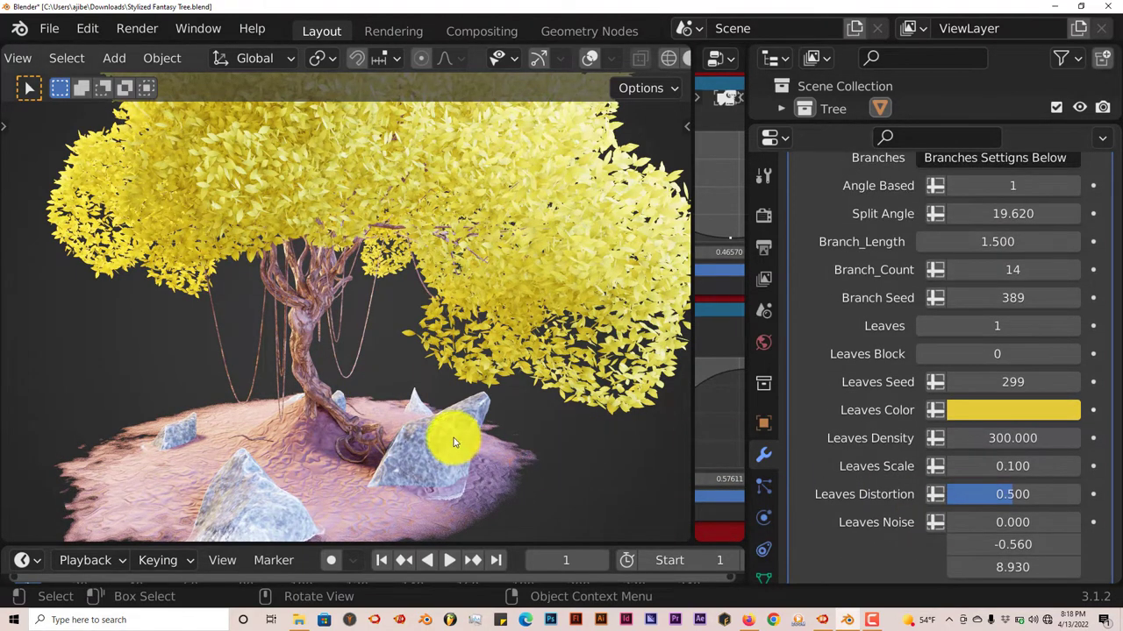
scroll(404, 400, "down", 4)
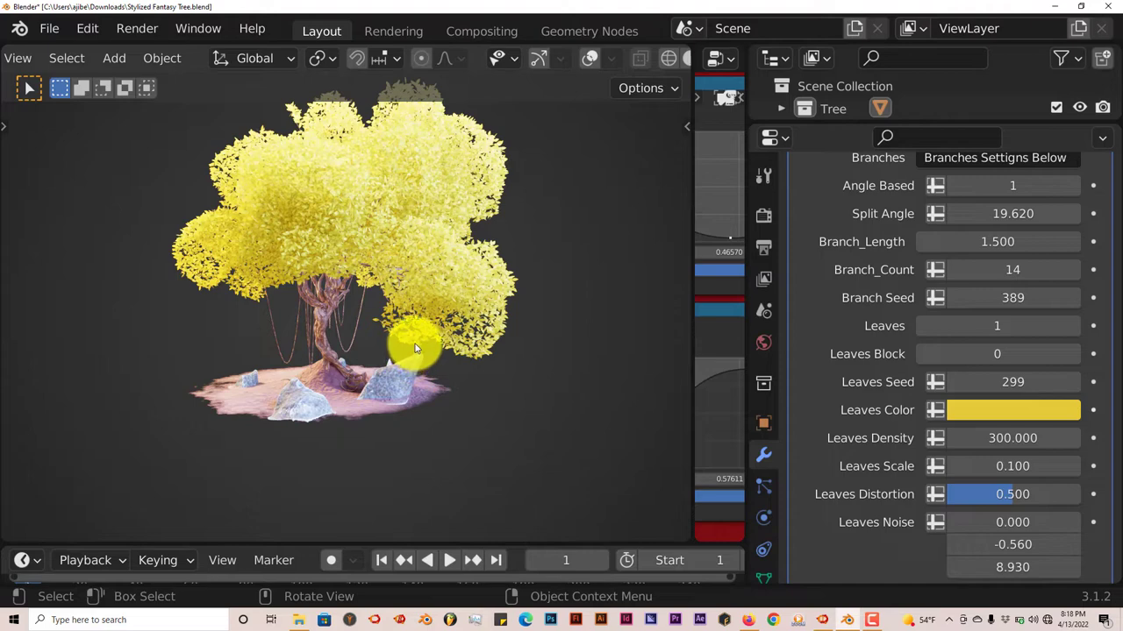
- Switch the viewport to Solid shading so the tree shows plain grey
scroll(588, 58, "down", 3)
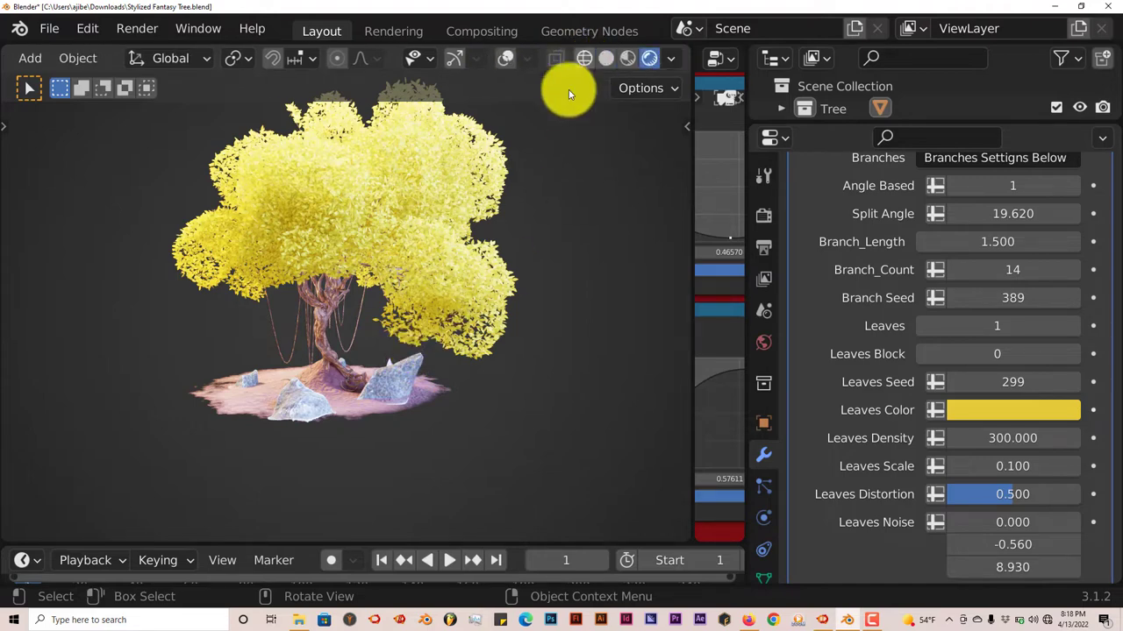
left_click(604, 58)
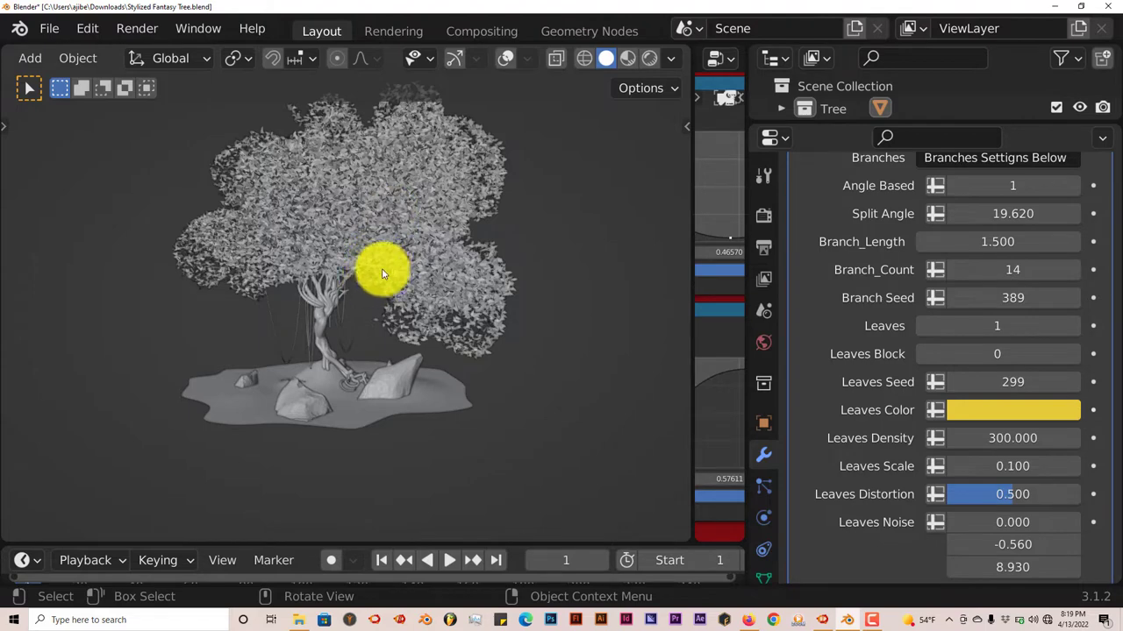
scroll(379, 216, "up", 1)
scroll(379, 216, "down", 1)
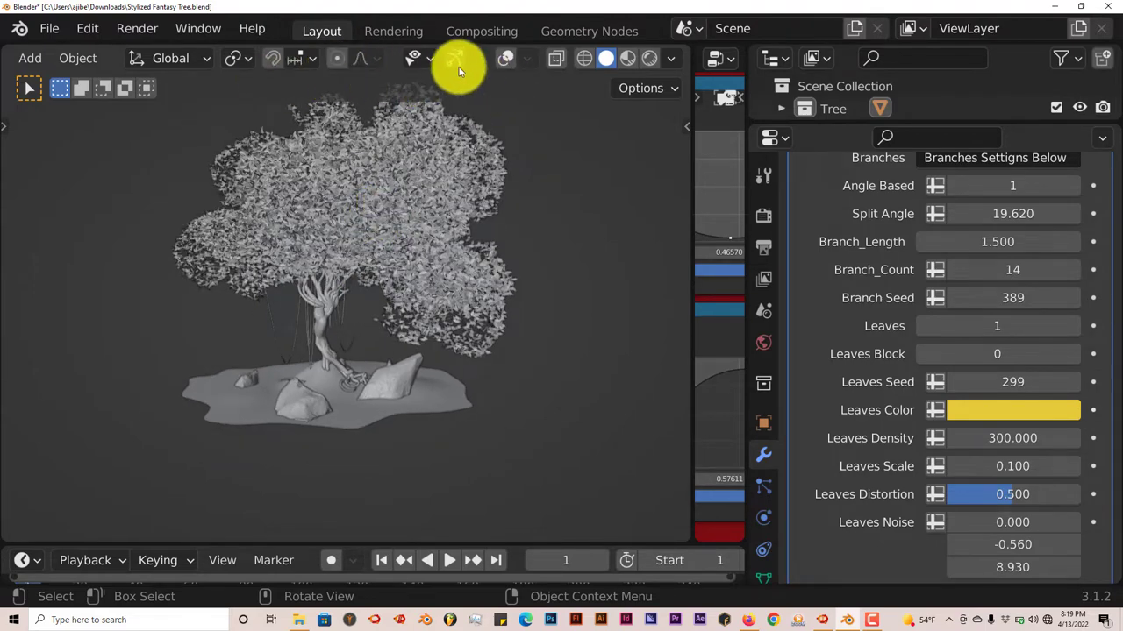
- Turn the viewport overlays back on and leave only the tree selected
left_click(505, 58)
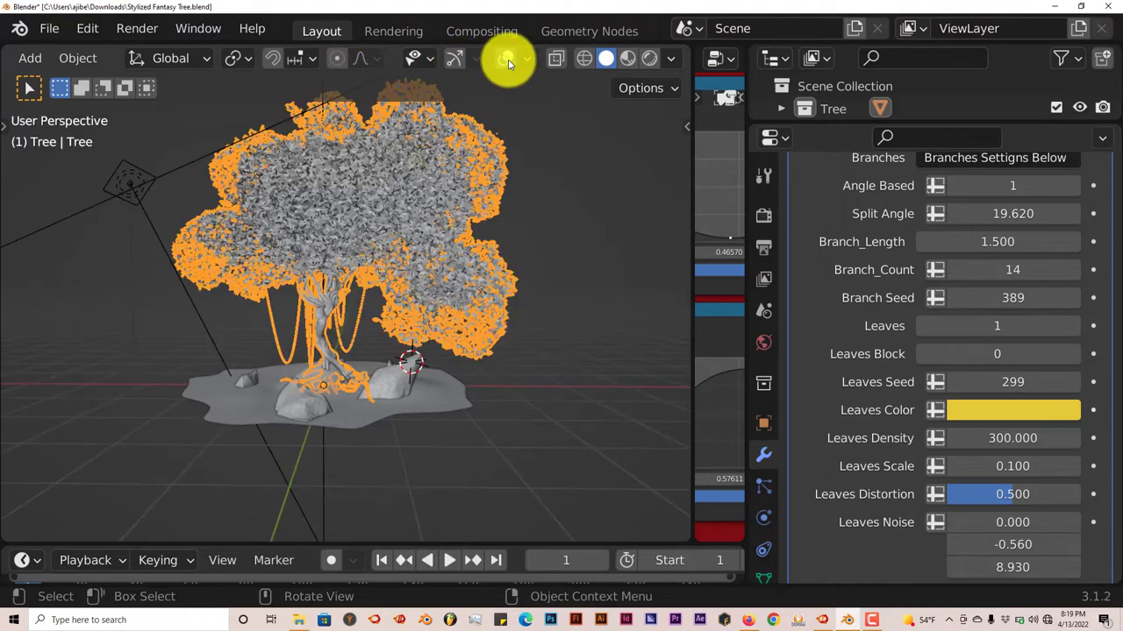
mouse_move(388, 210)
middle_mouse_down()
mouse_move(363, 228)
mouse_move(388, 233)
middle_mouse_up()
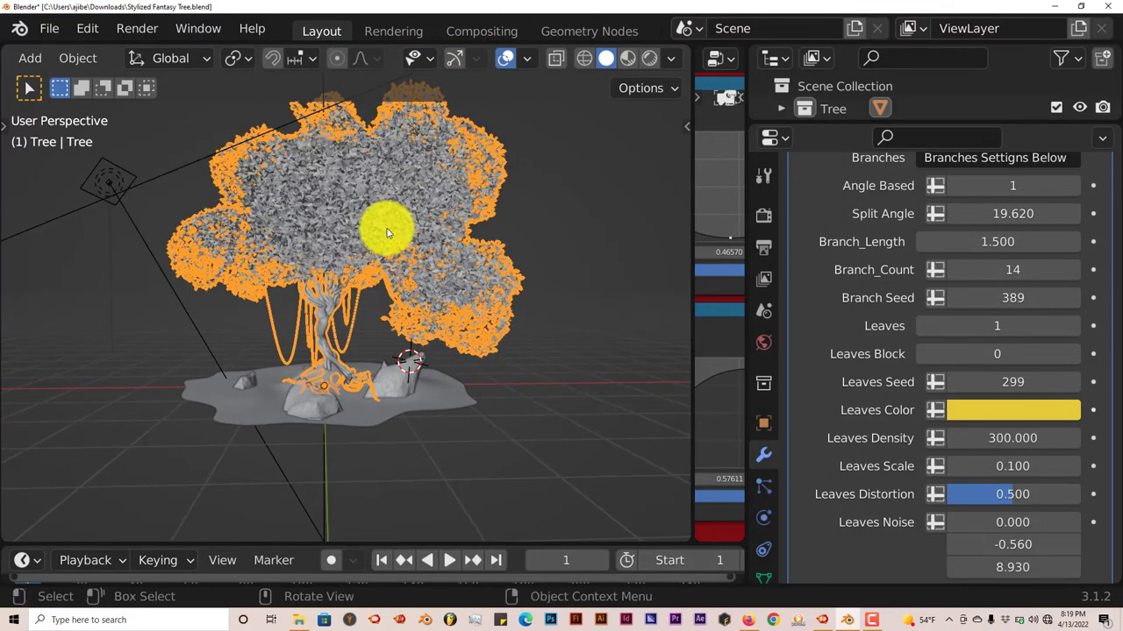
left_click(404, 384, "shift")
left_click(261, 400, "shift")
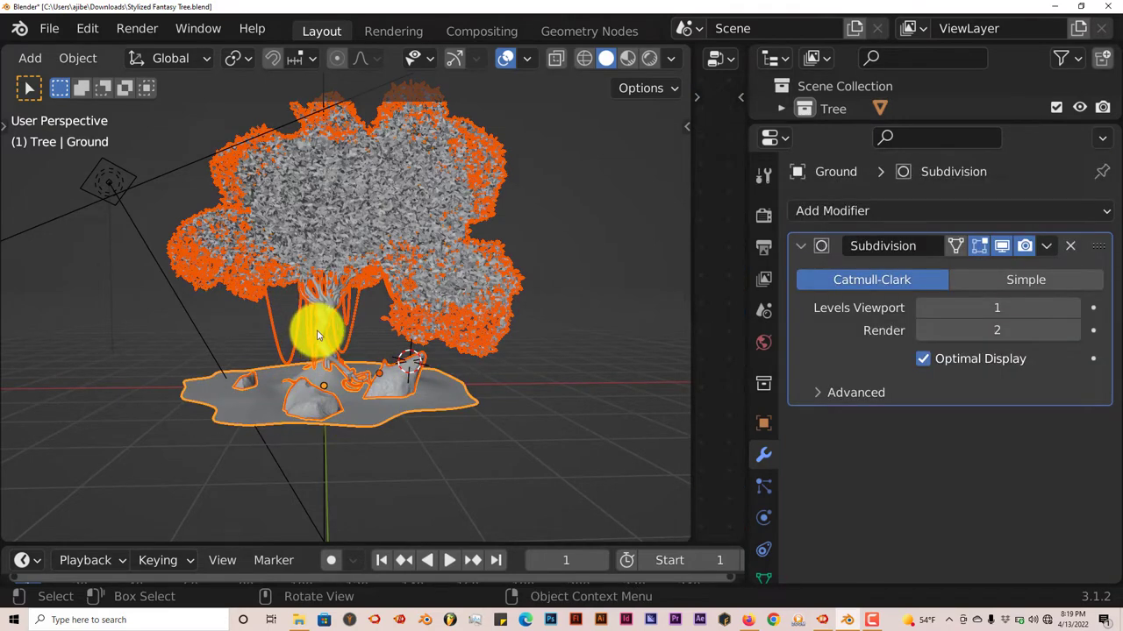
left_click(337, 197)
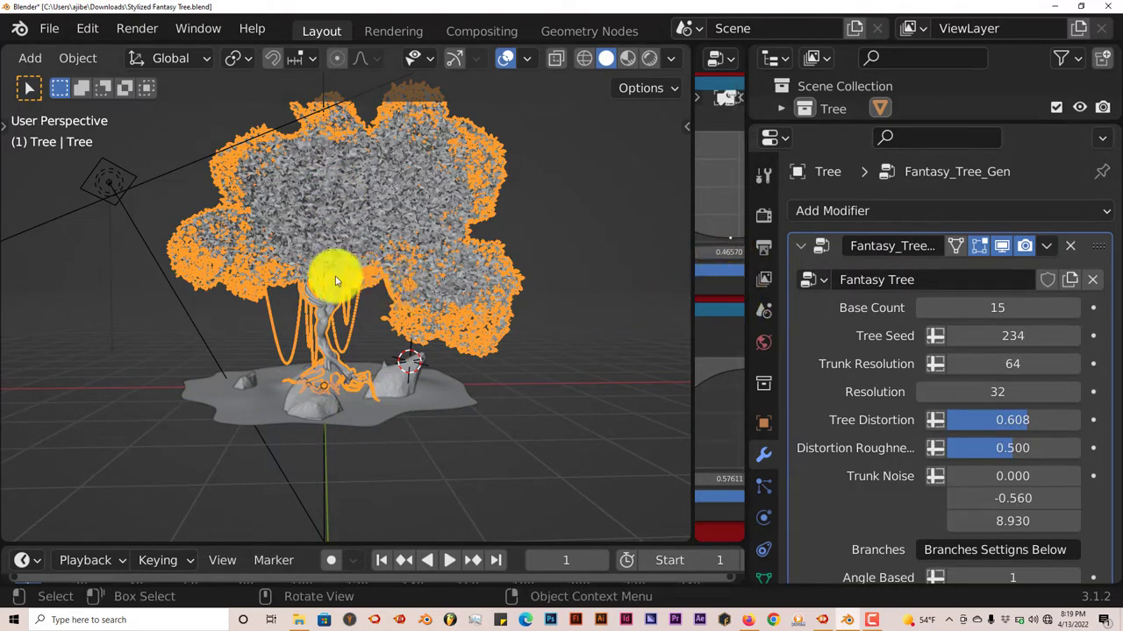
left_click(49, 28)
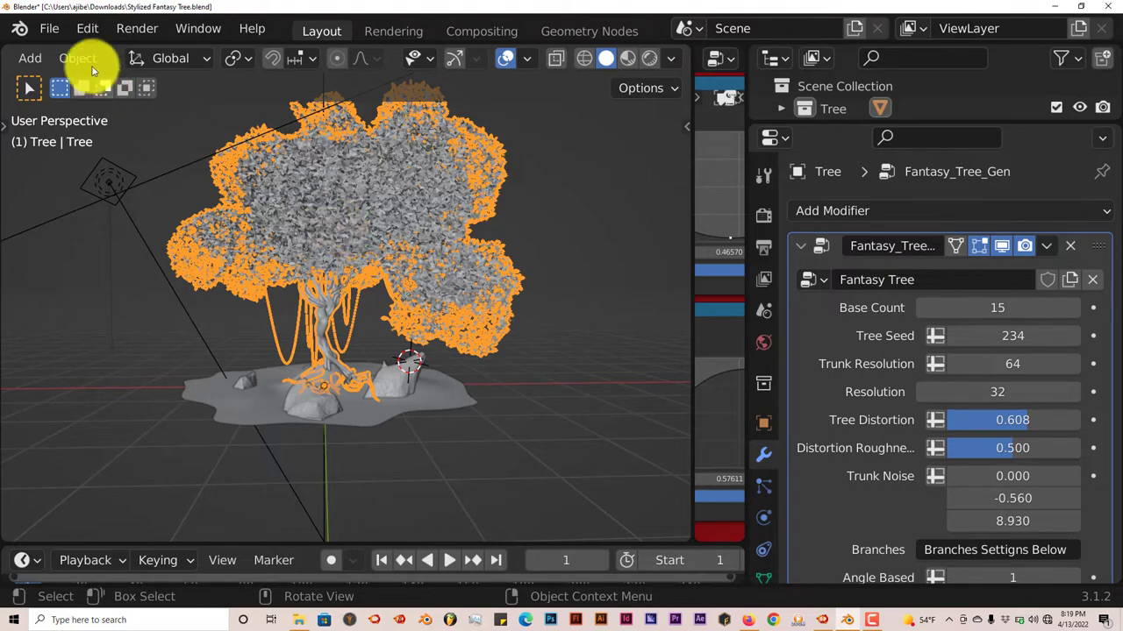
- Start a Wavefront OBJ export limited to selected objects only
left_click(49, 29)
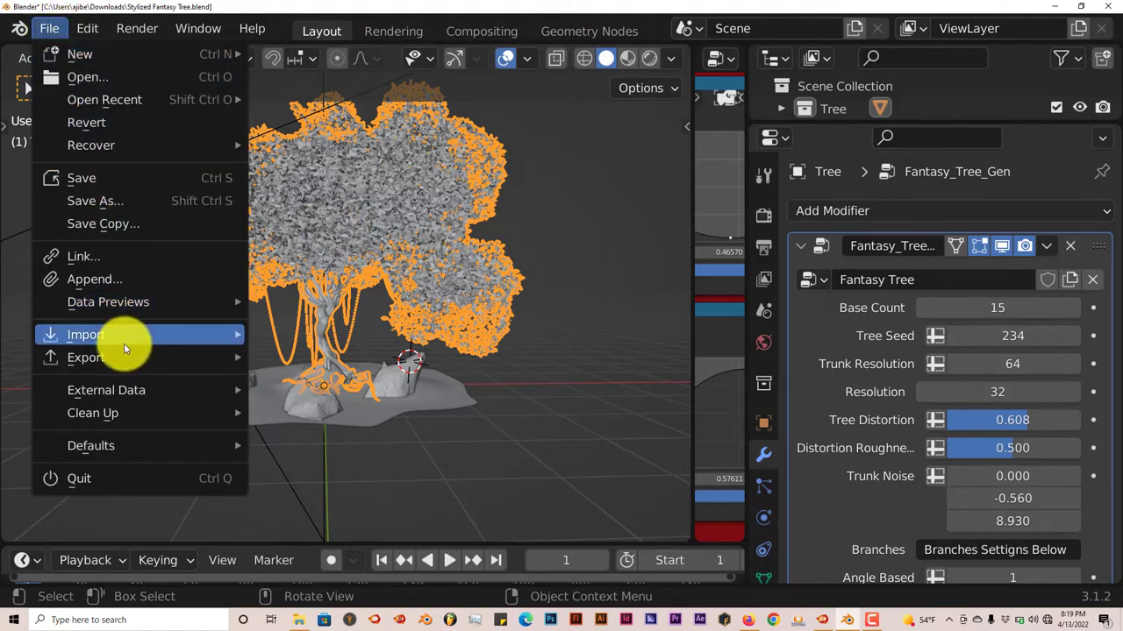
mouse_move(124, 353)
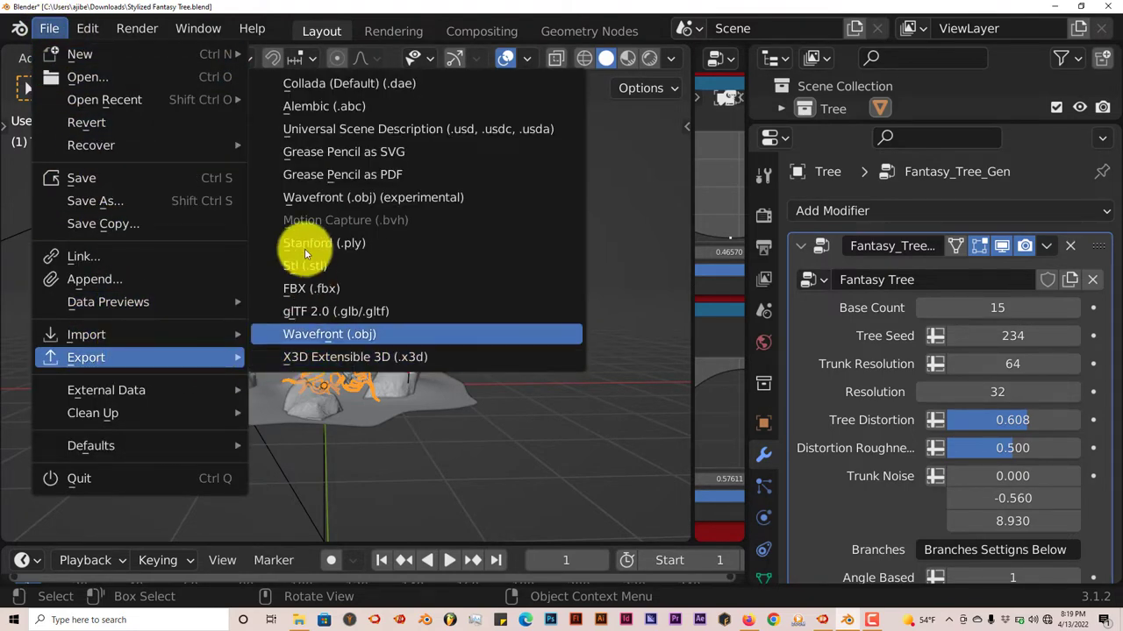
left_click(308, 201)
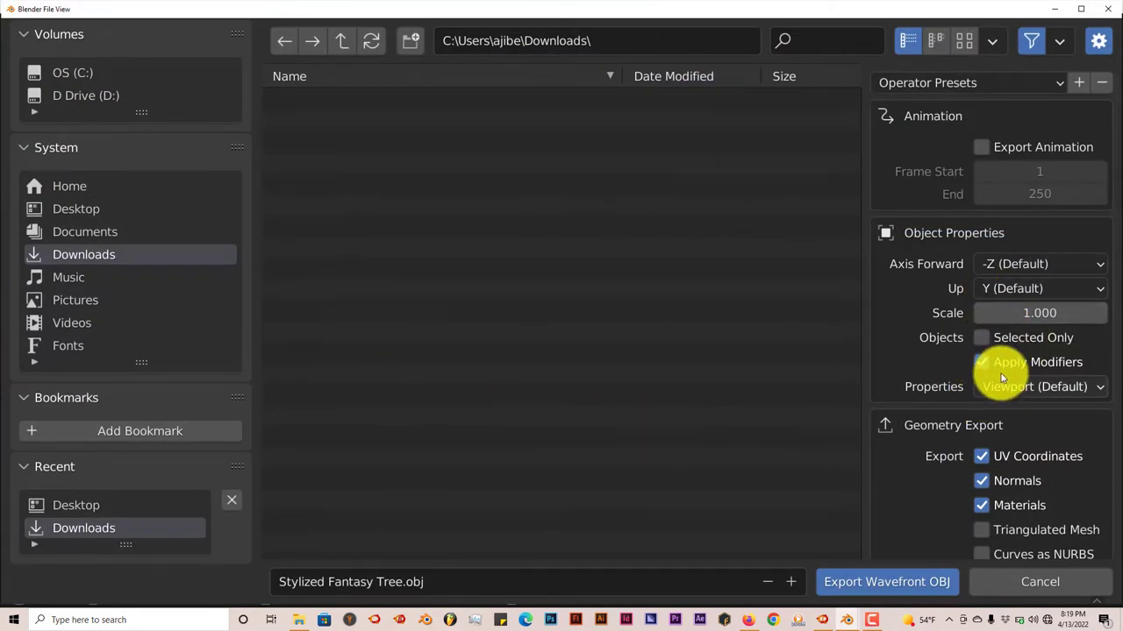
scroll(999, 379, "down", 3)
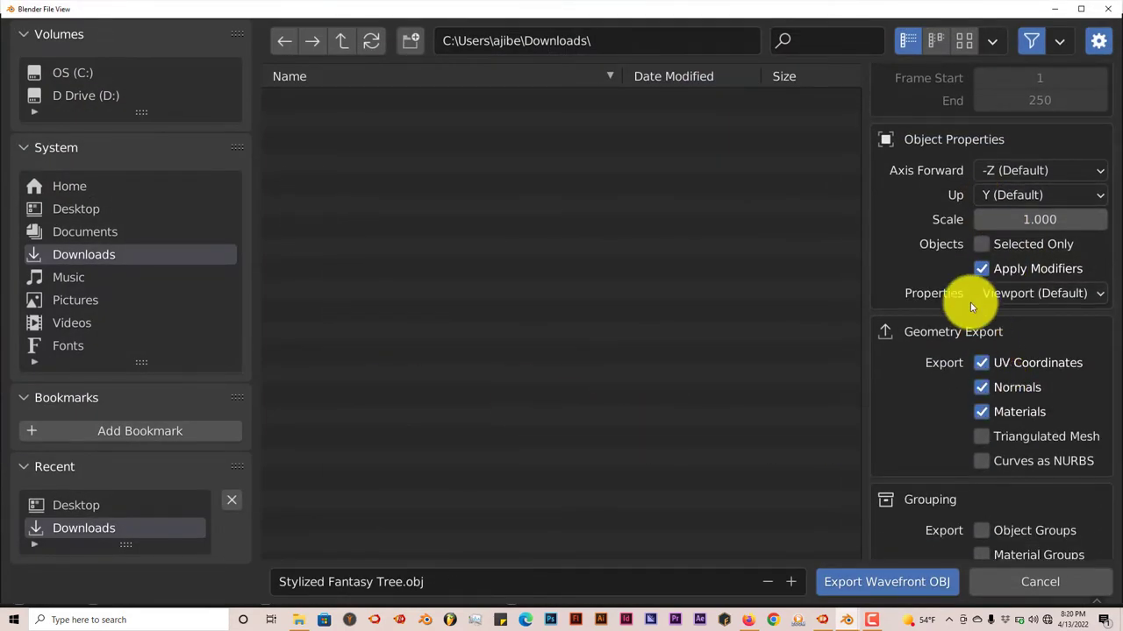
scroll(983, 433, "down", 3)
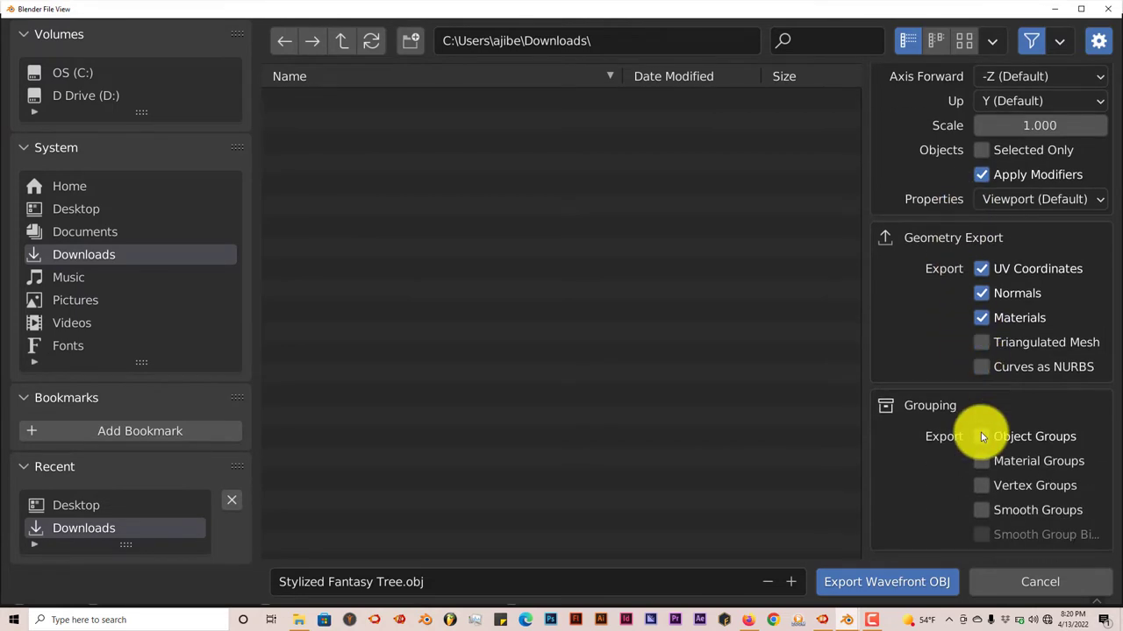
scroll(983, 430, "up", 3)
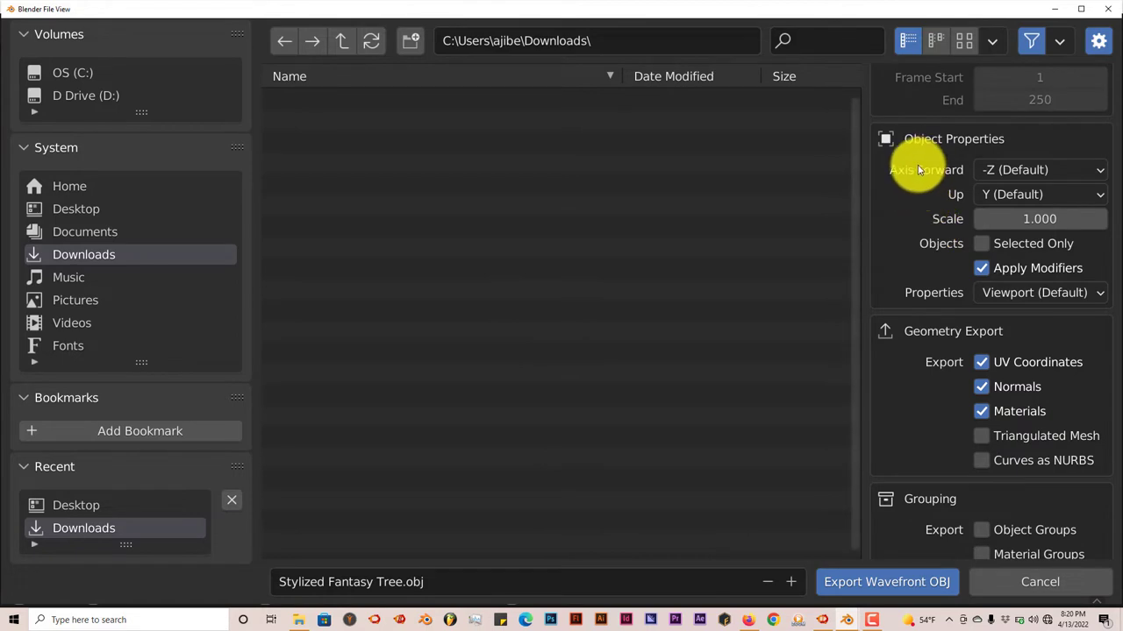
left_click(982, 244)
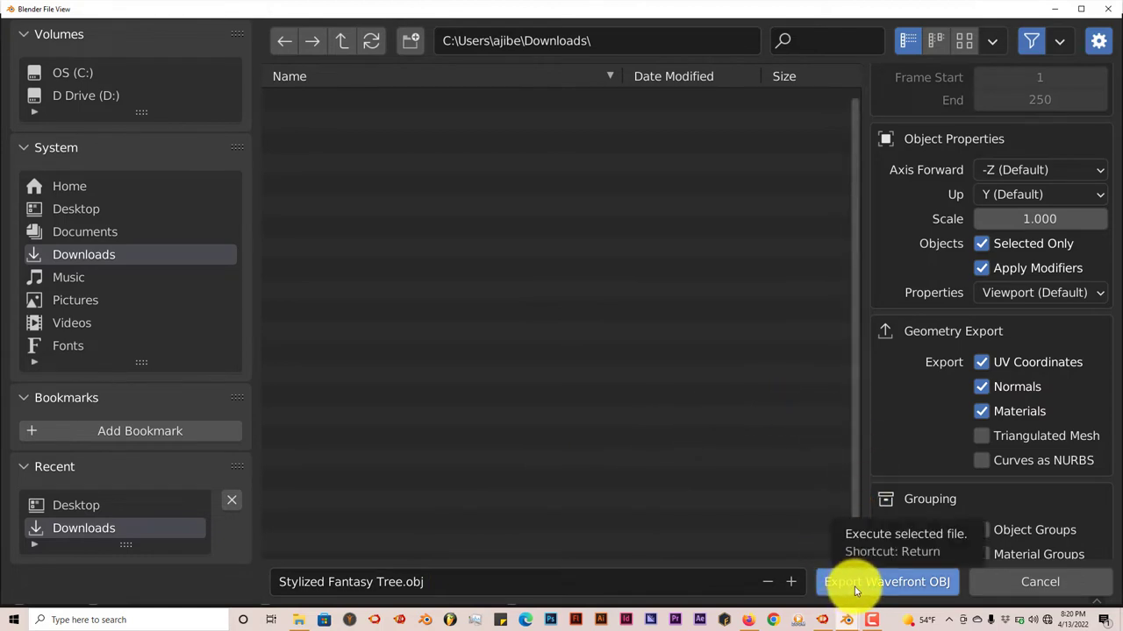
- Close the export browser, quit Blender 3.1 without saving, and close the browser page
left_click(1110, 9)
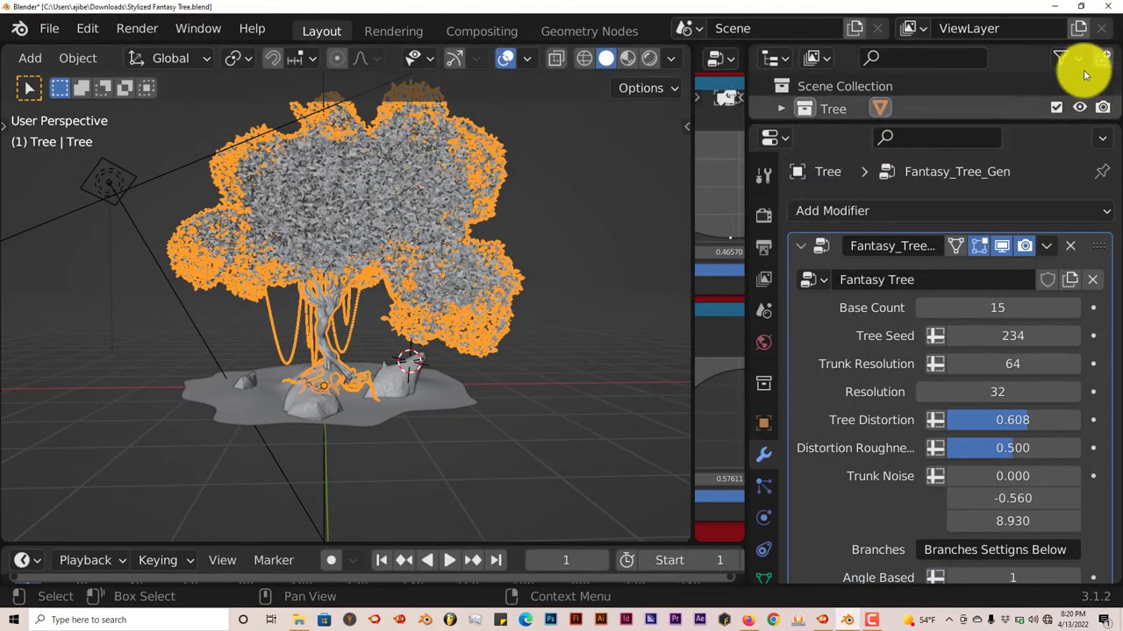
left_click(1105, 7)
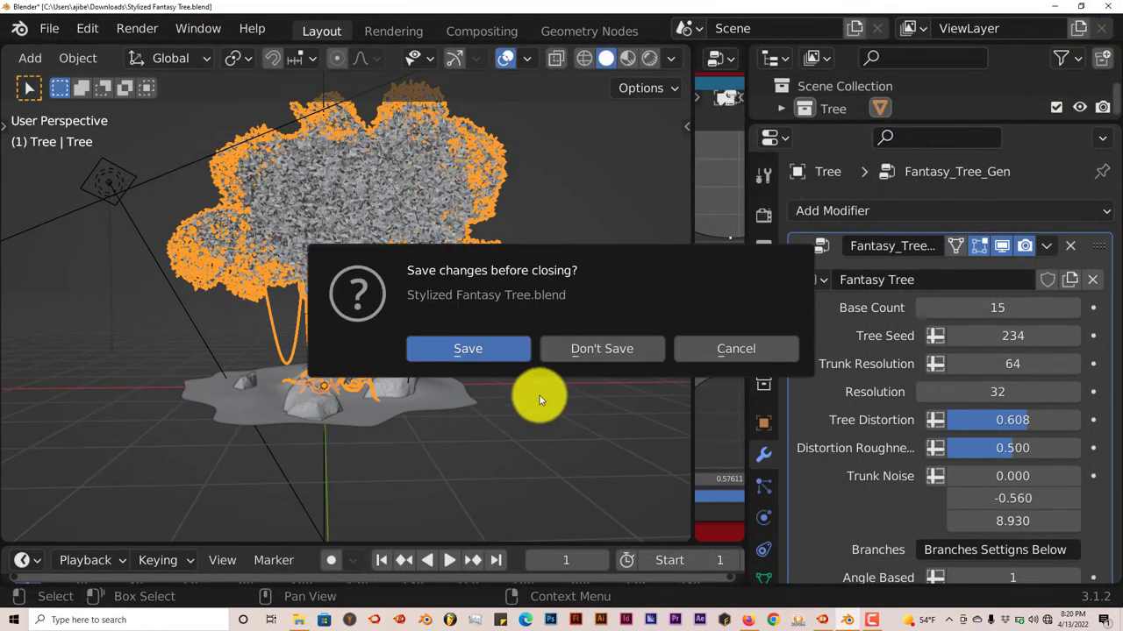
left_click(579, 348)
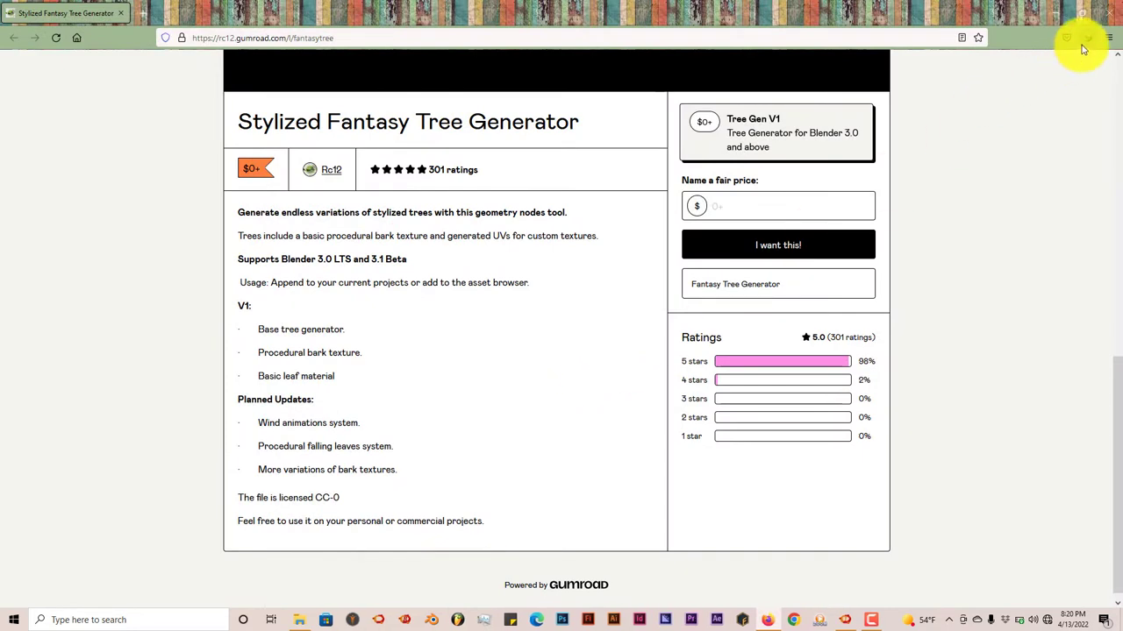
left_click(1103, 14)
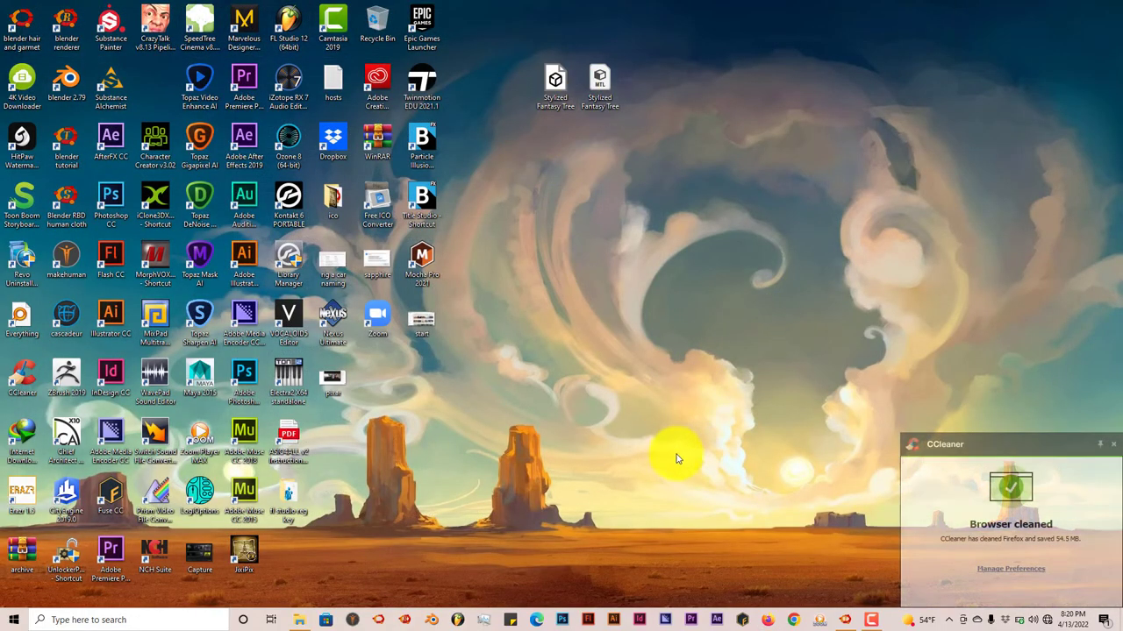
- Bring the other Blender window forward, dismiss the CCleaner notification, and orbit the tree
left_click(842, 620)
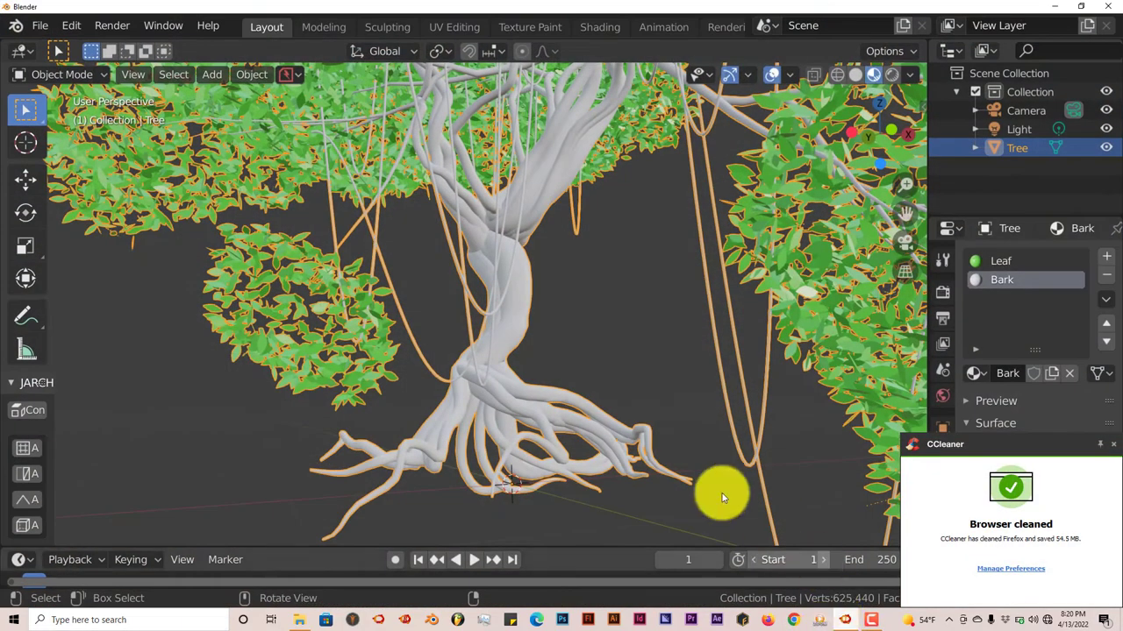
scroll(529, 431, "down", 6)
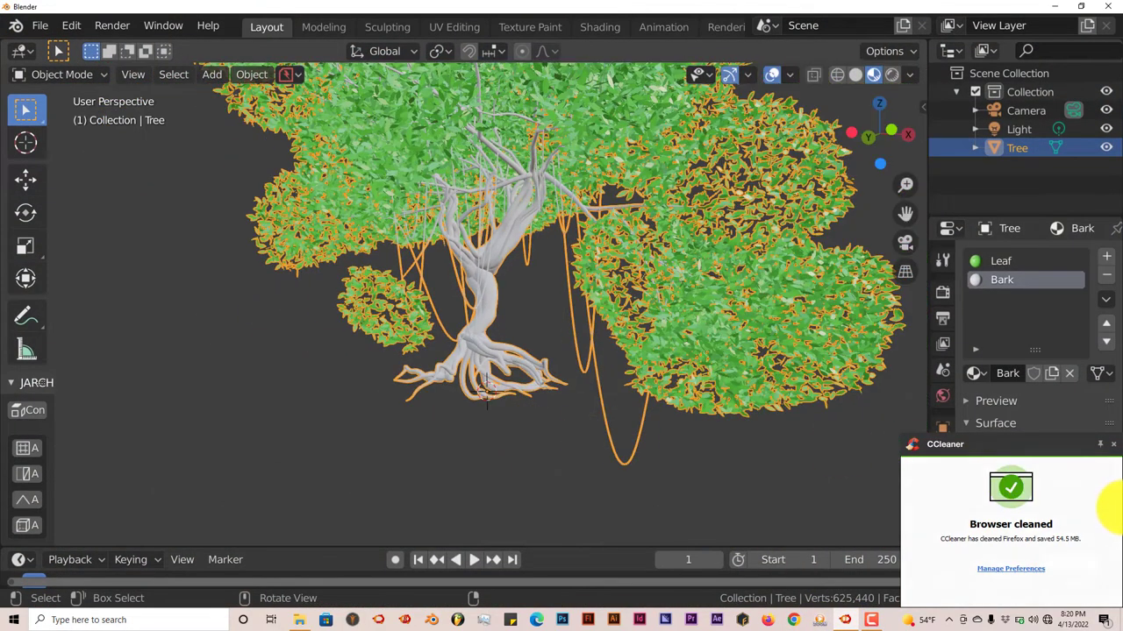
left_click(1112, 445)
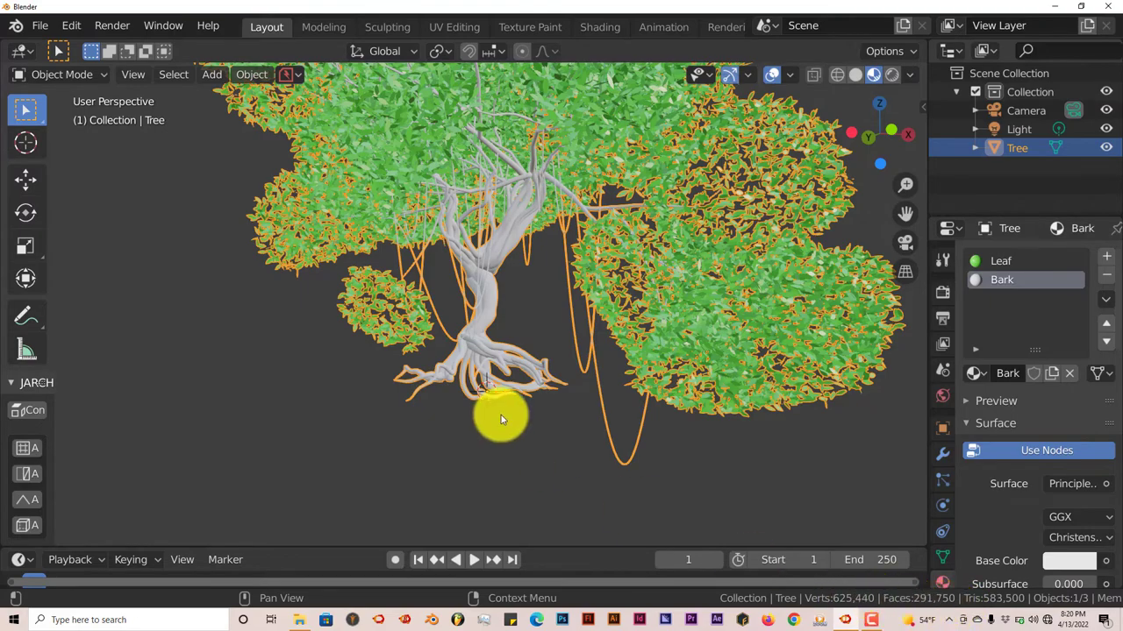
middle_click_drag(408, 382, 383, 388)
left_click(41, 26)
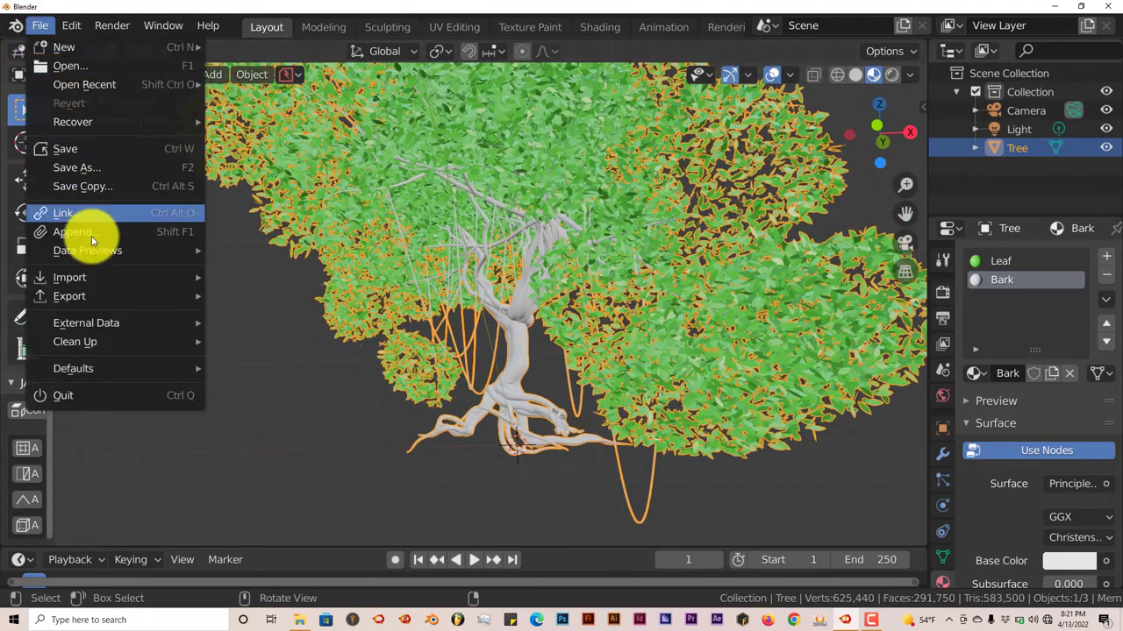
mouse_move(102, 280)
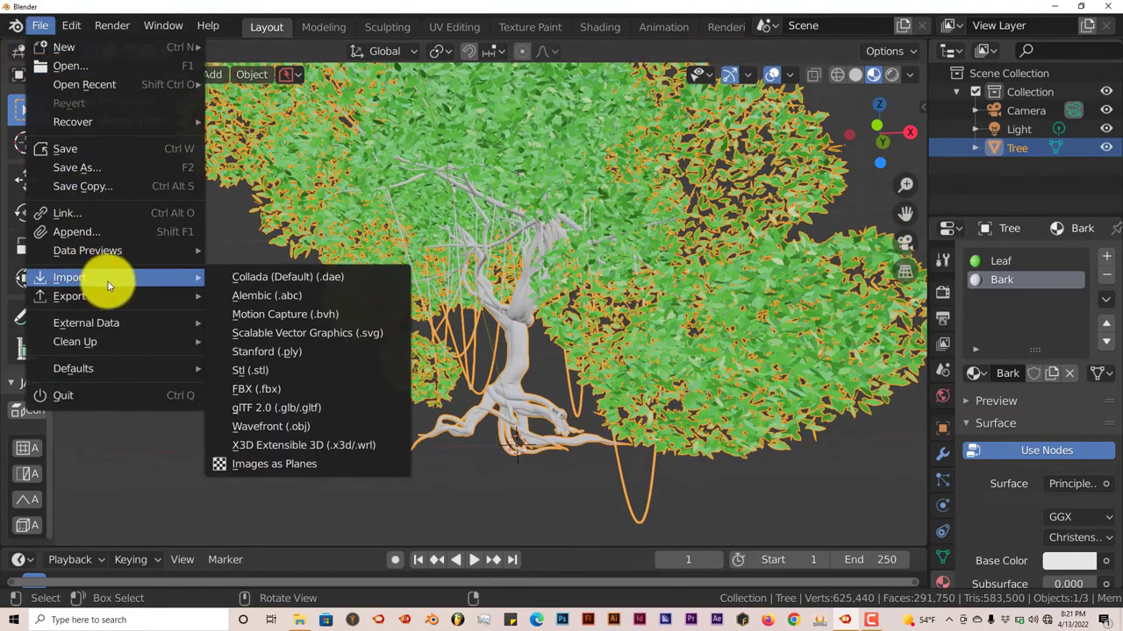
left_click(237, 426)
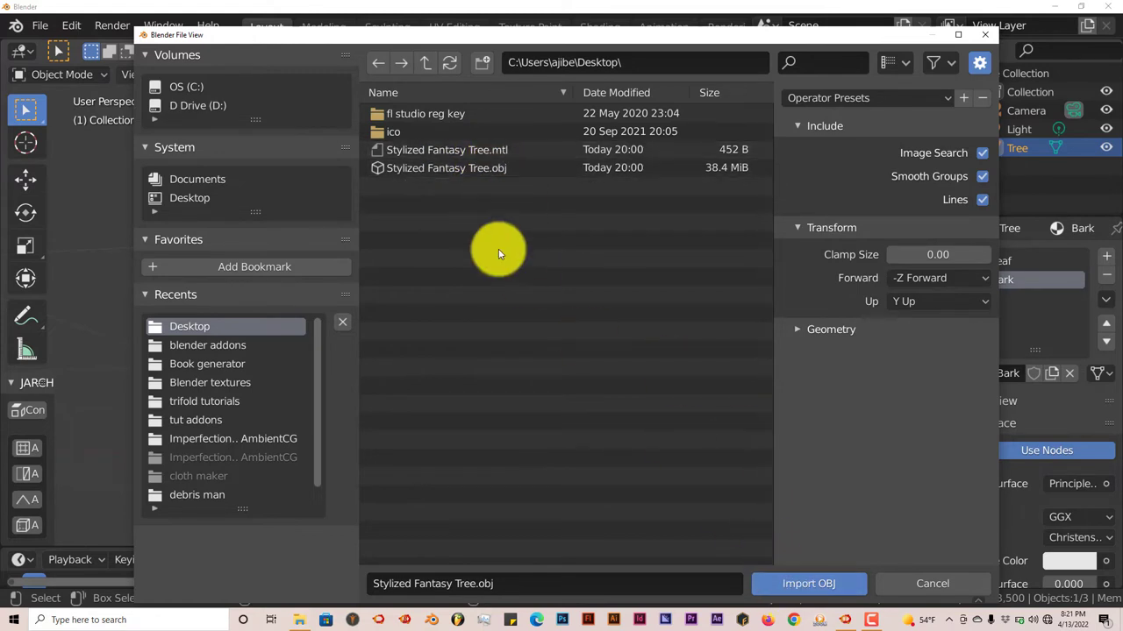
left_click(457, 171)
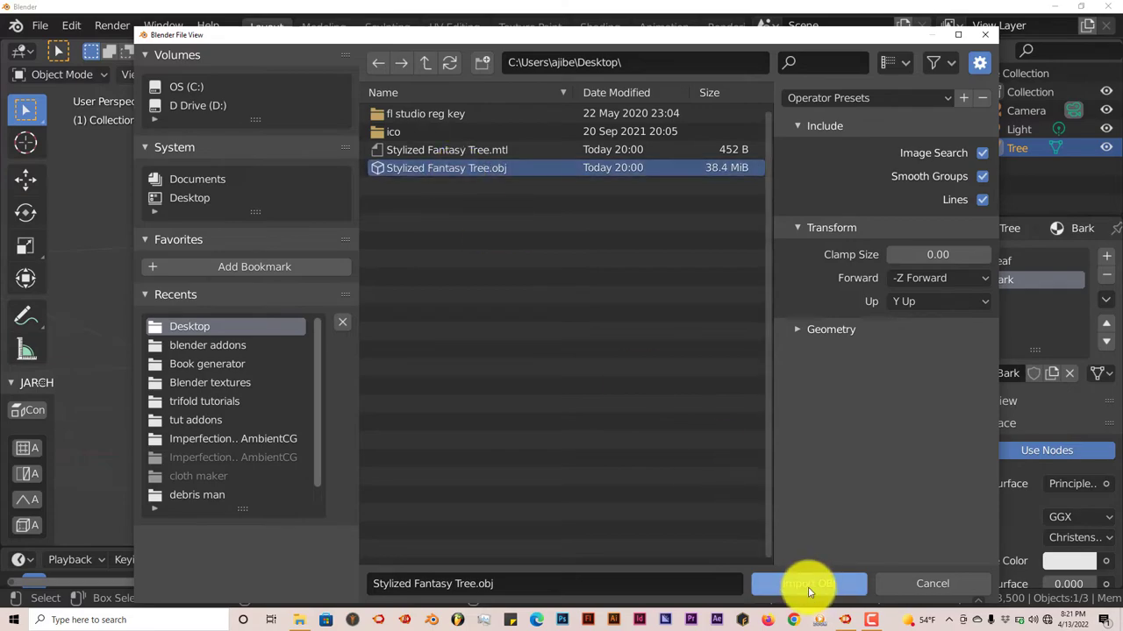
left_click(985, 35)
scroll(576, 351, "down", 5)
middle_click_drag(622, 339, 514, 351)
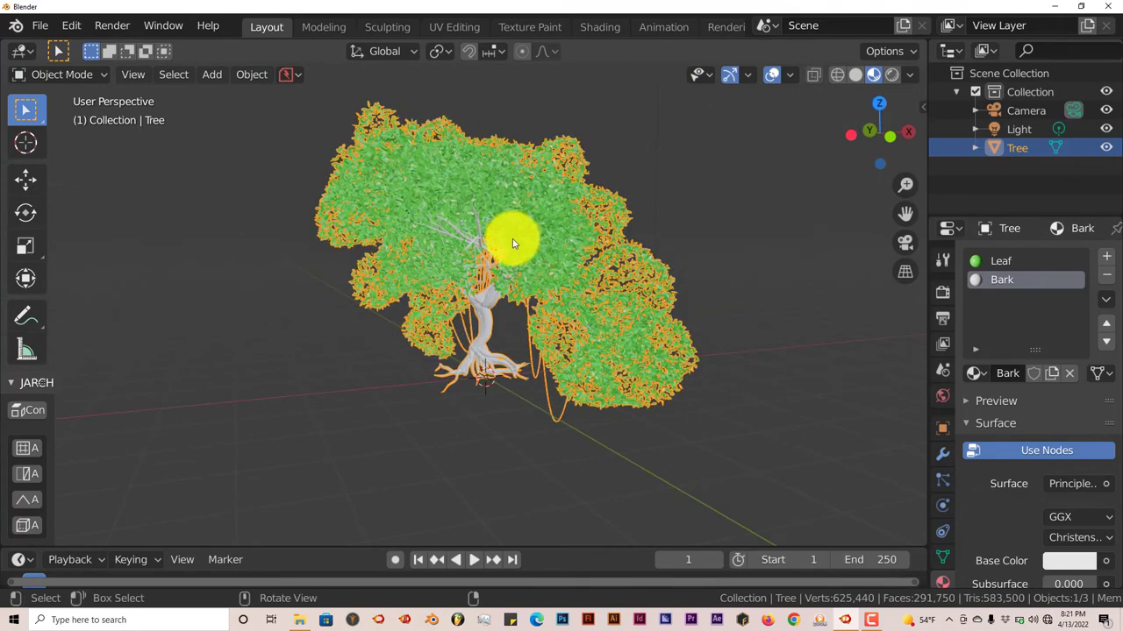
scroll(516, 235, "up", 3)
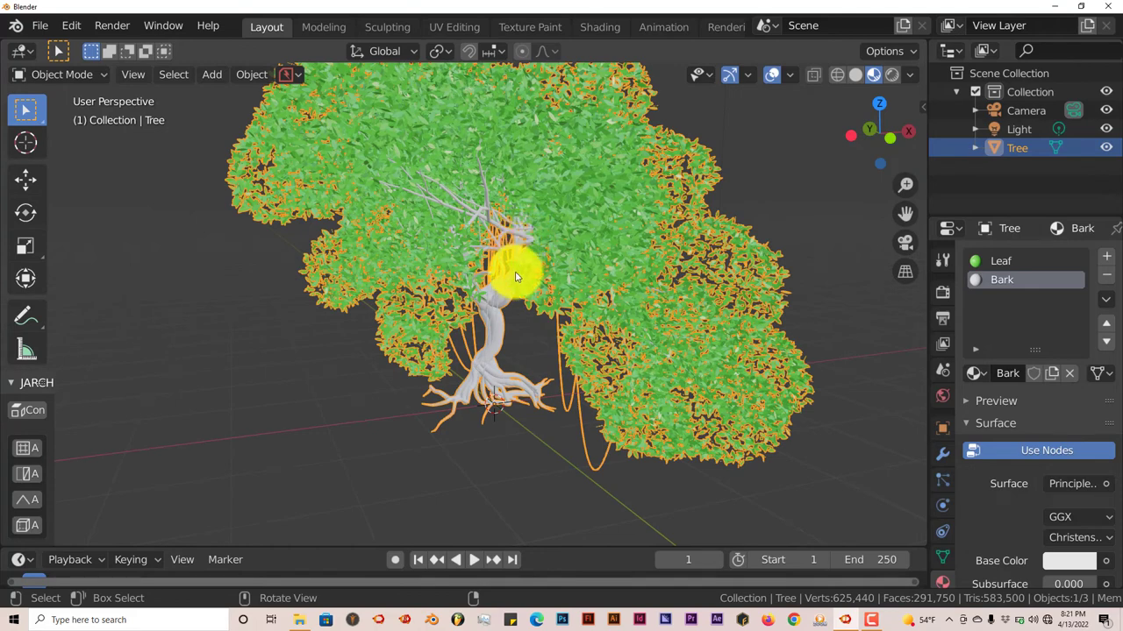
- Set the Leaf material's base colour to purple, then bring up the Bark material's colour
left_click(998, 262)
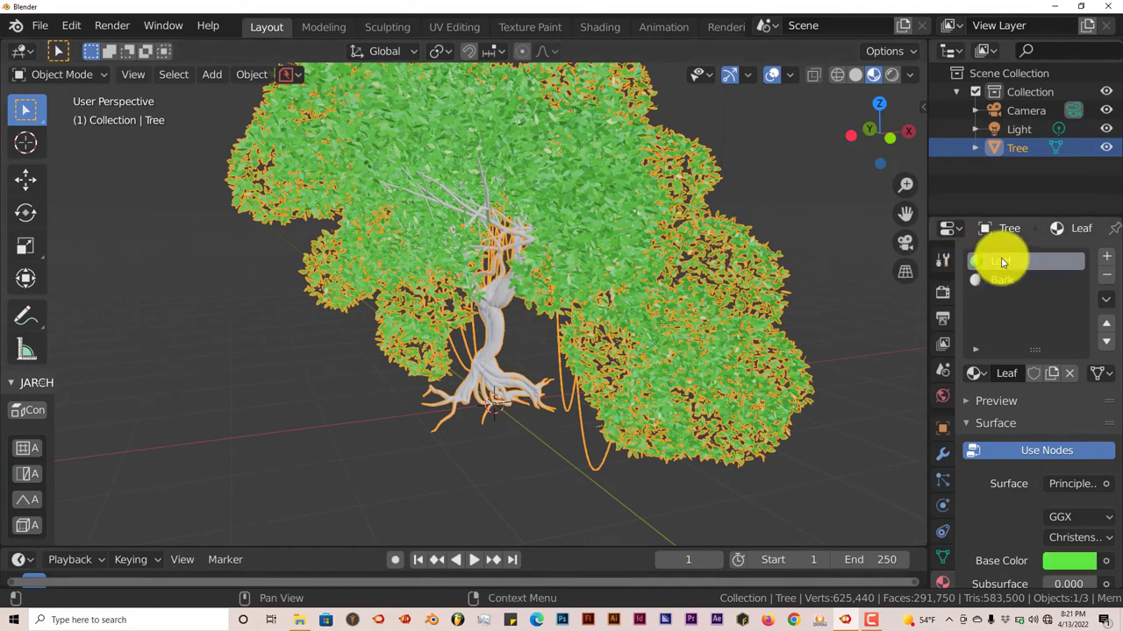
left_click(1073, 563)
left_click(1029, 316)
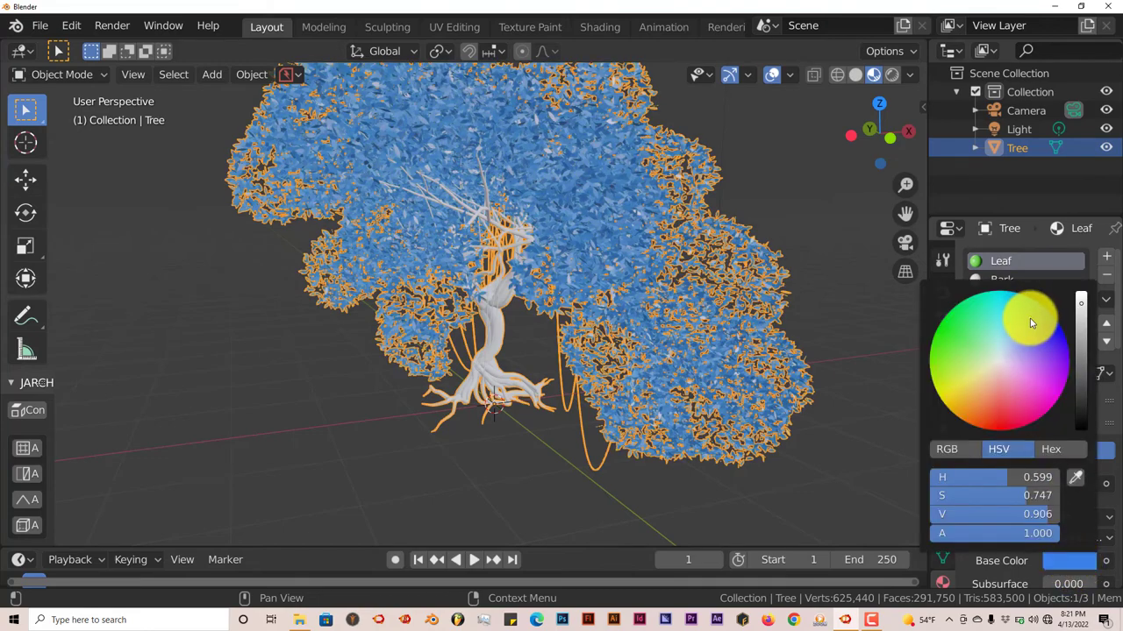
left_click(1007, 402)
left_click(958, 397)
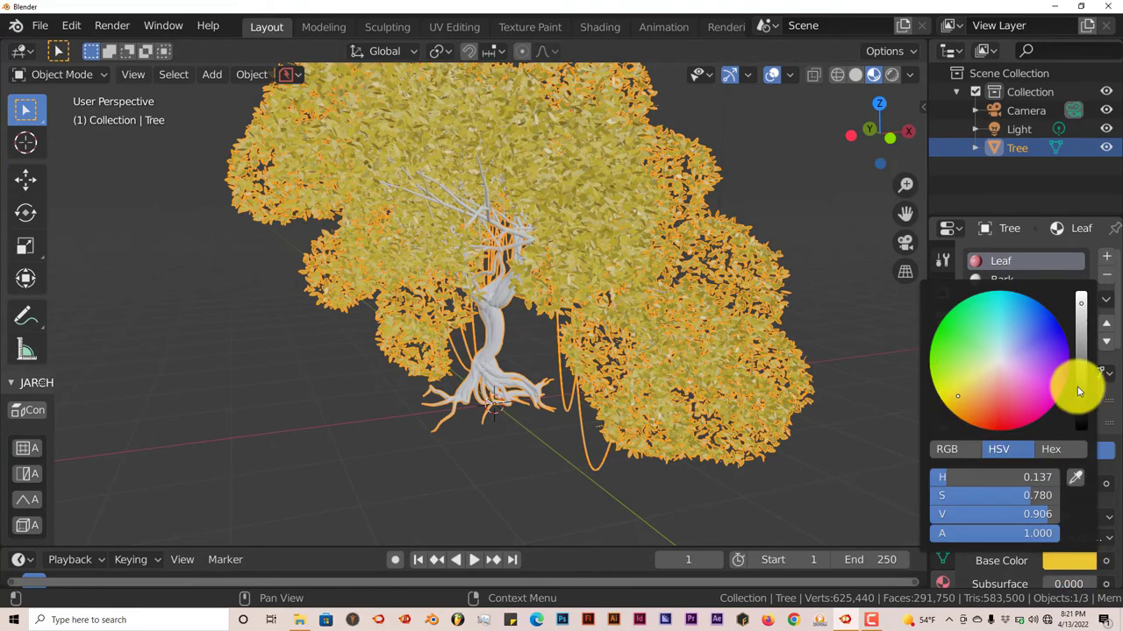
left_click(1047, 380)
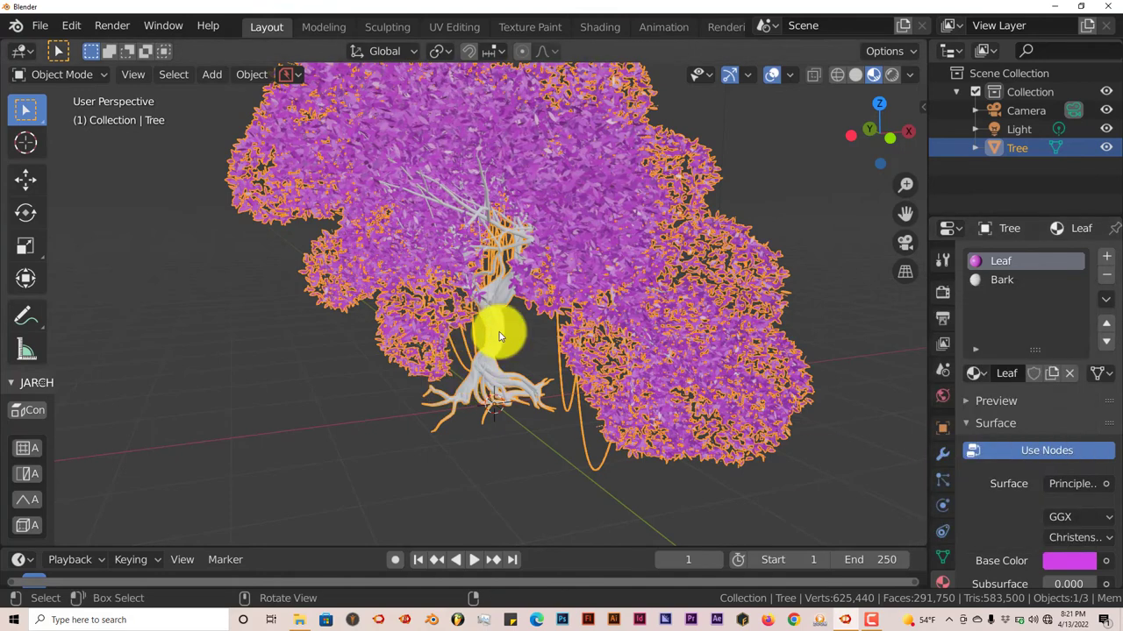
left_click(997, 282)
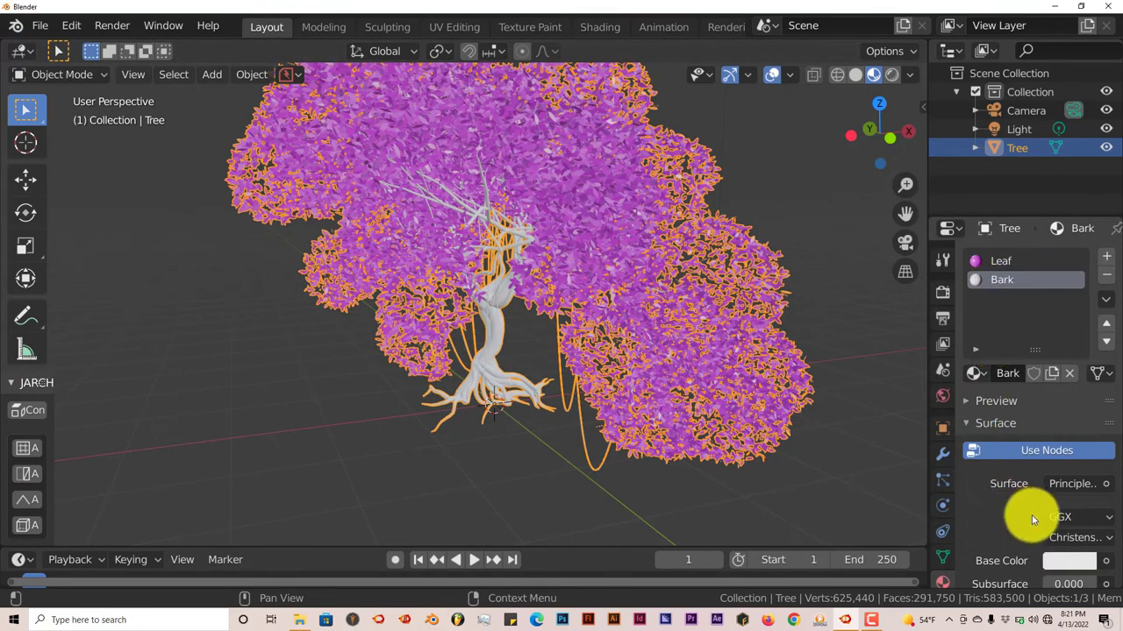
left_click(1061, 560)
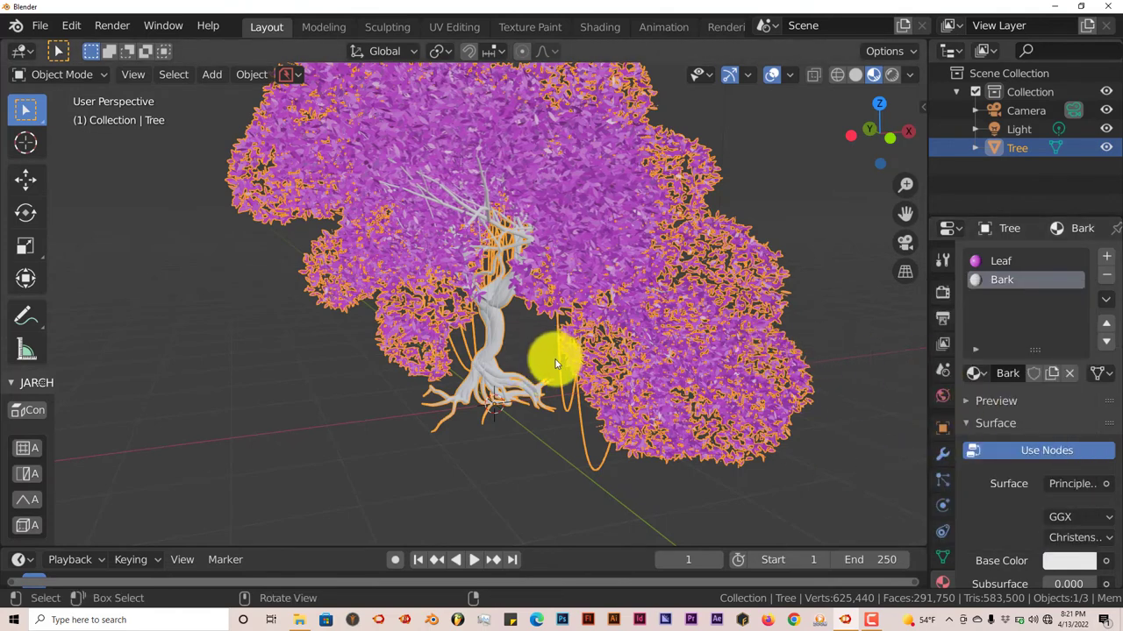
scroll(552, 339, "down", 1)
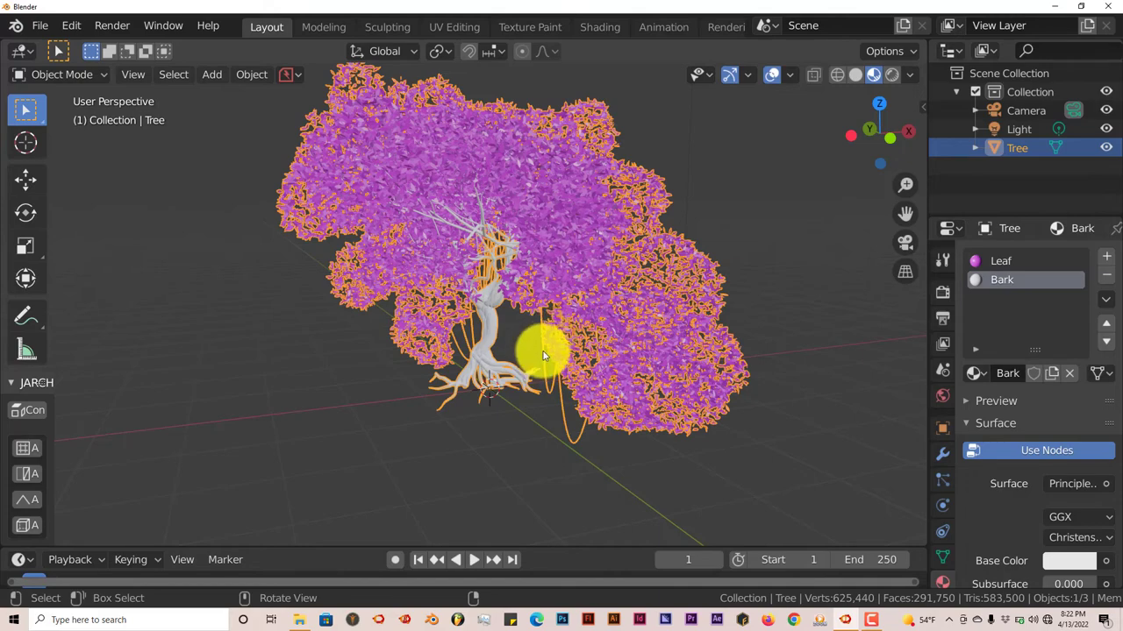
middle_click_drag(548, 347, 582, 351)
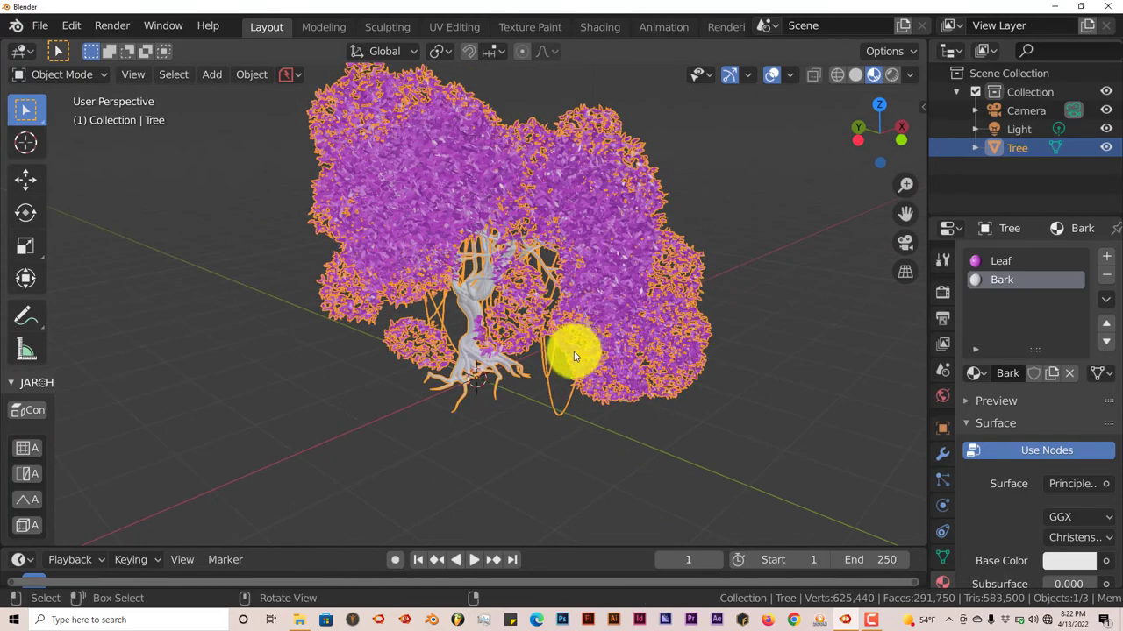